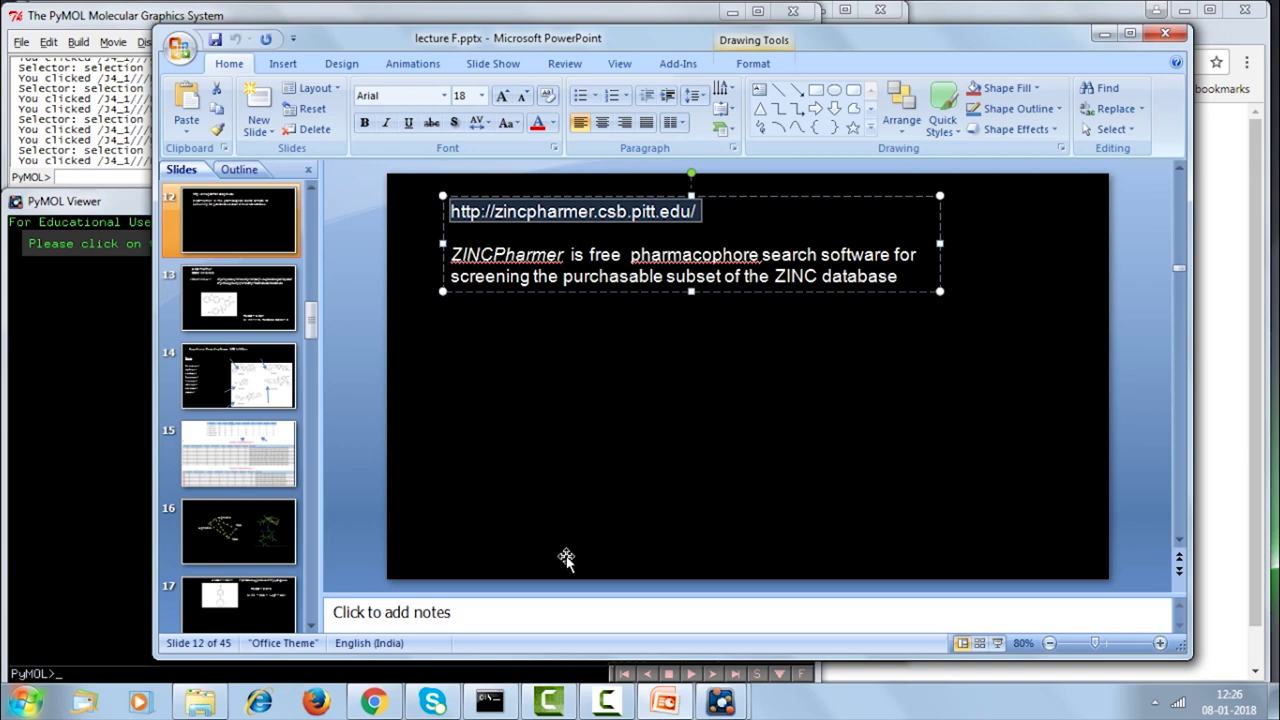
# Step: Switch to Chrome, load zincpharmer.csb.pitt.edu in place of the Outlook page, and open Search ZINC
pyautogui.click(371, 703)
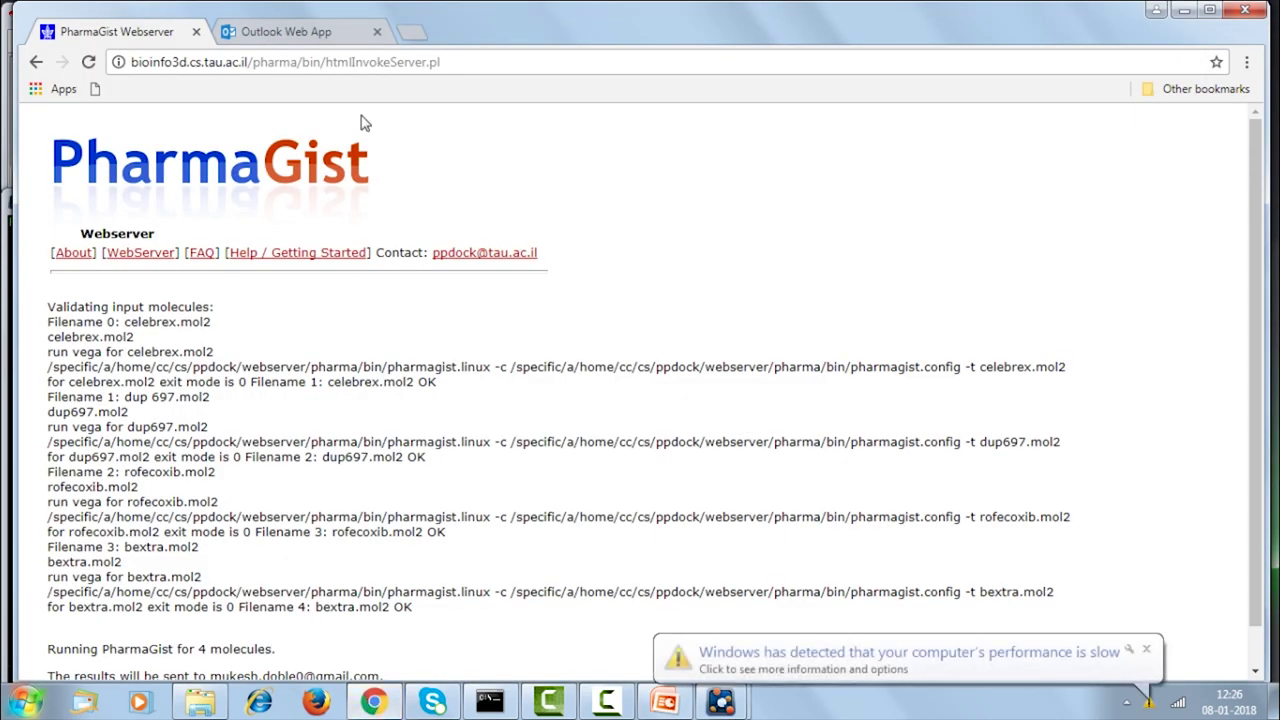
pyautogui.click(322, 34)
pyautogui.click(356, 64)
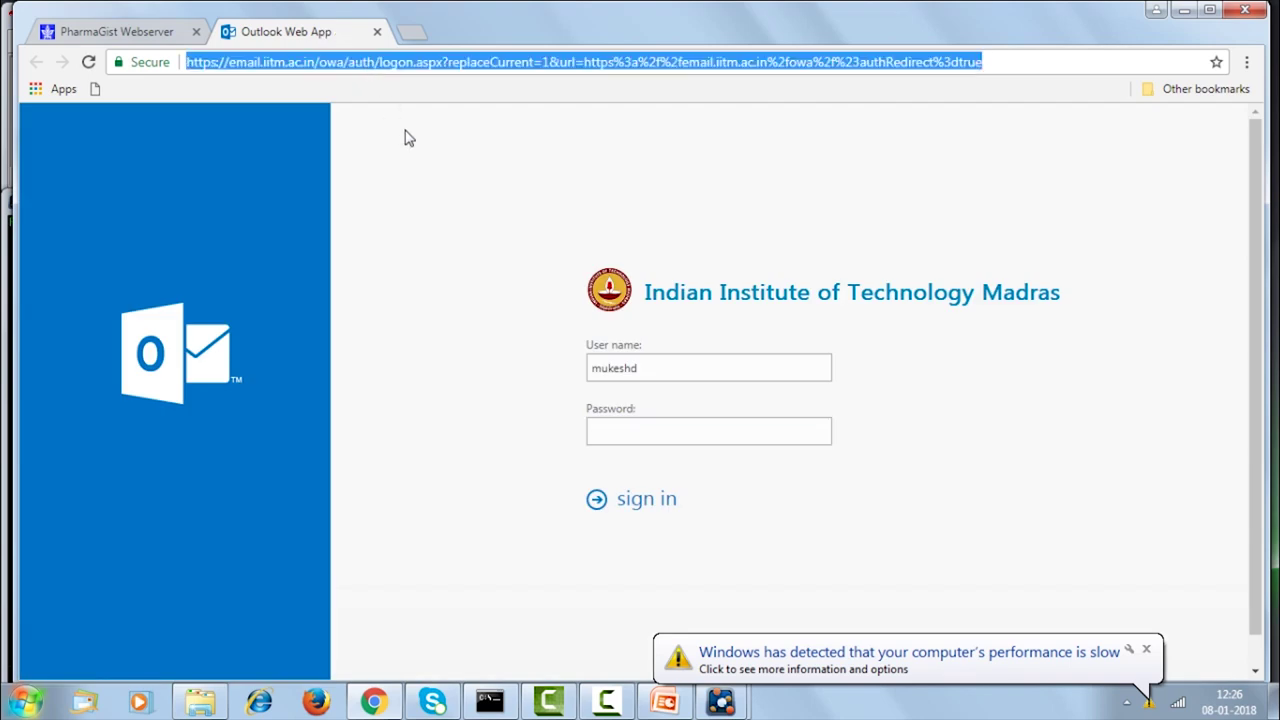
pyautogui.hotkey('ctrl', 'v')
pyautogui.press('Return')
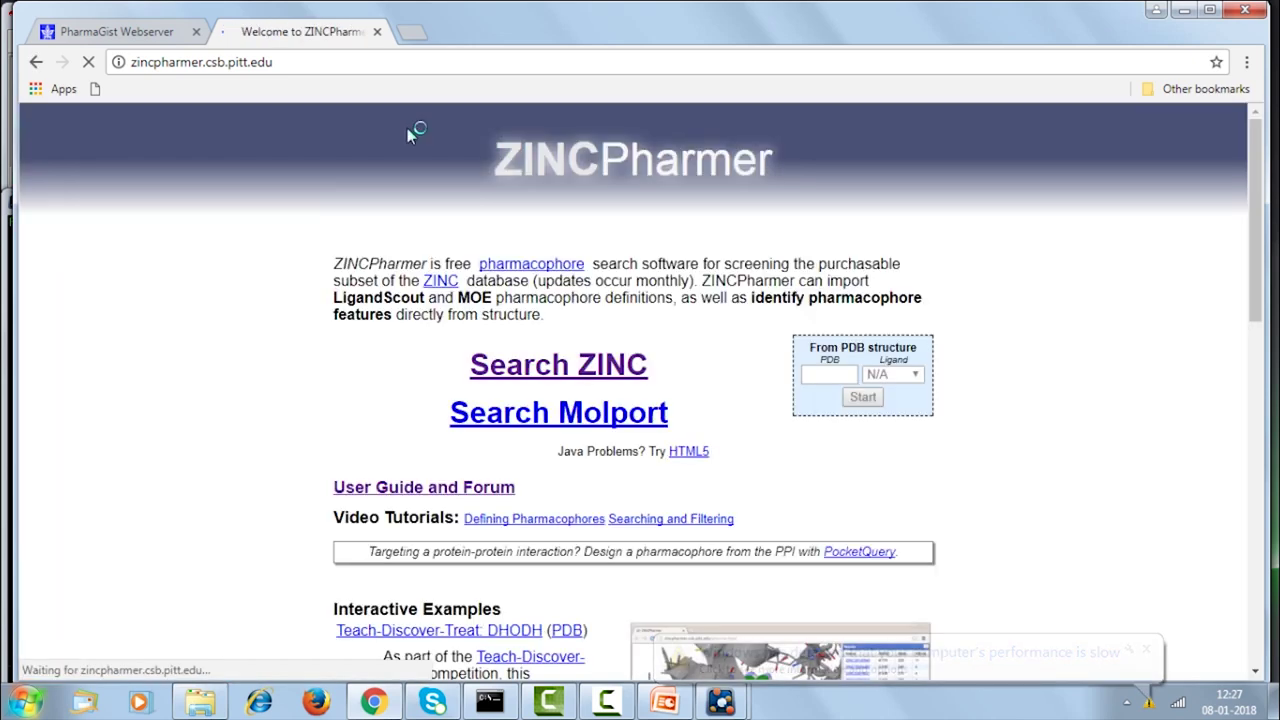
pyautogui.click(600, 364)
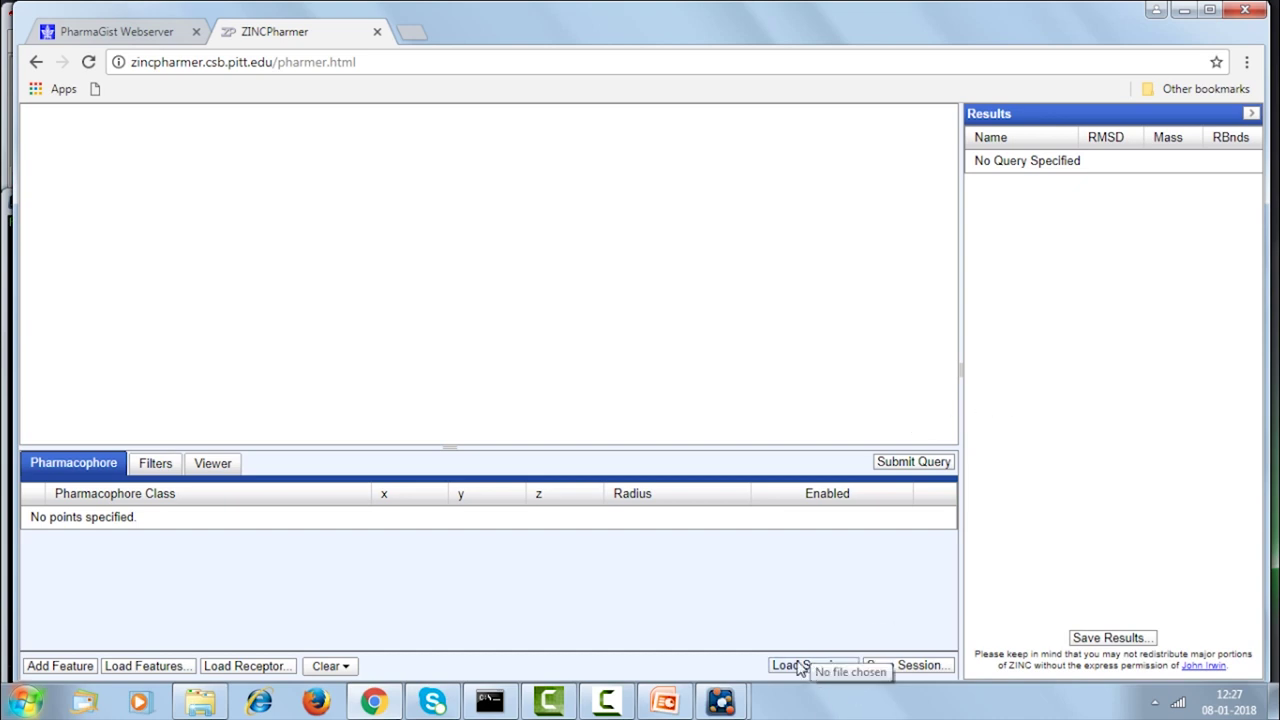
# Step: Load the pharmacophore features from J4_1.mol2 in the QSAR infl folder
pyautogui.click(143, 665)
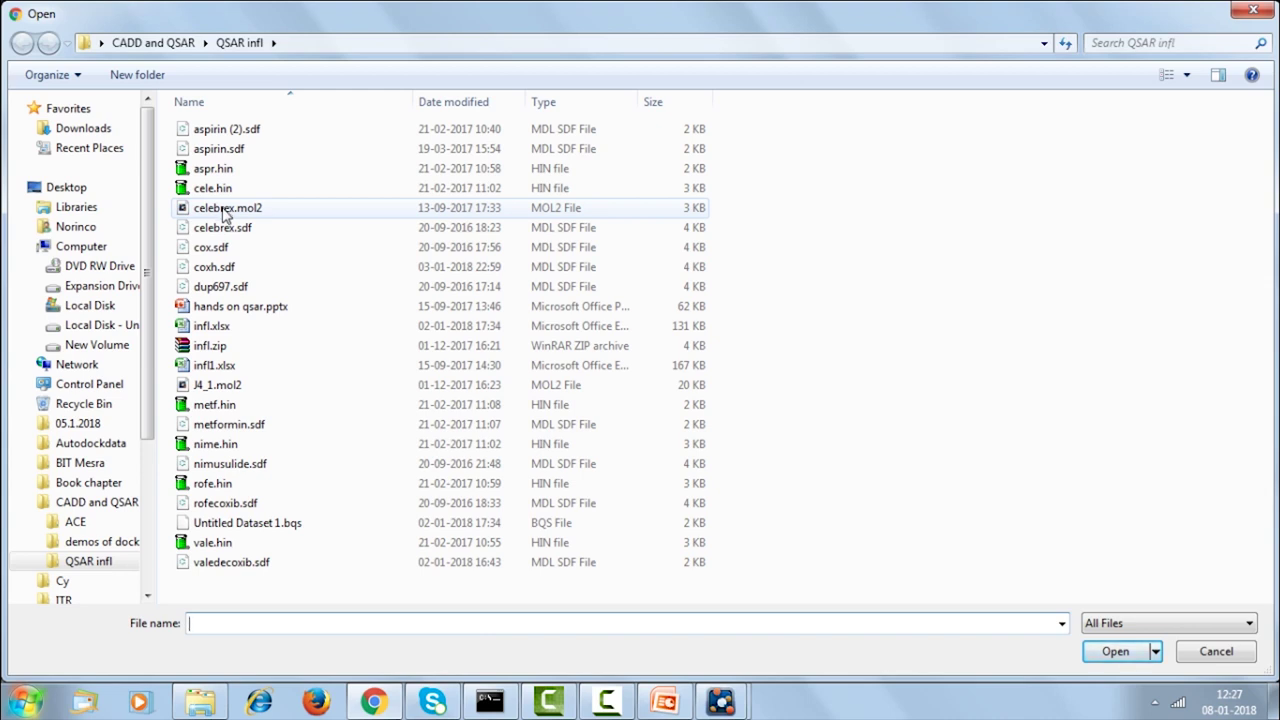
pyautogui.click(240, 386)
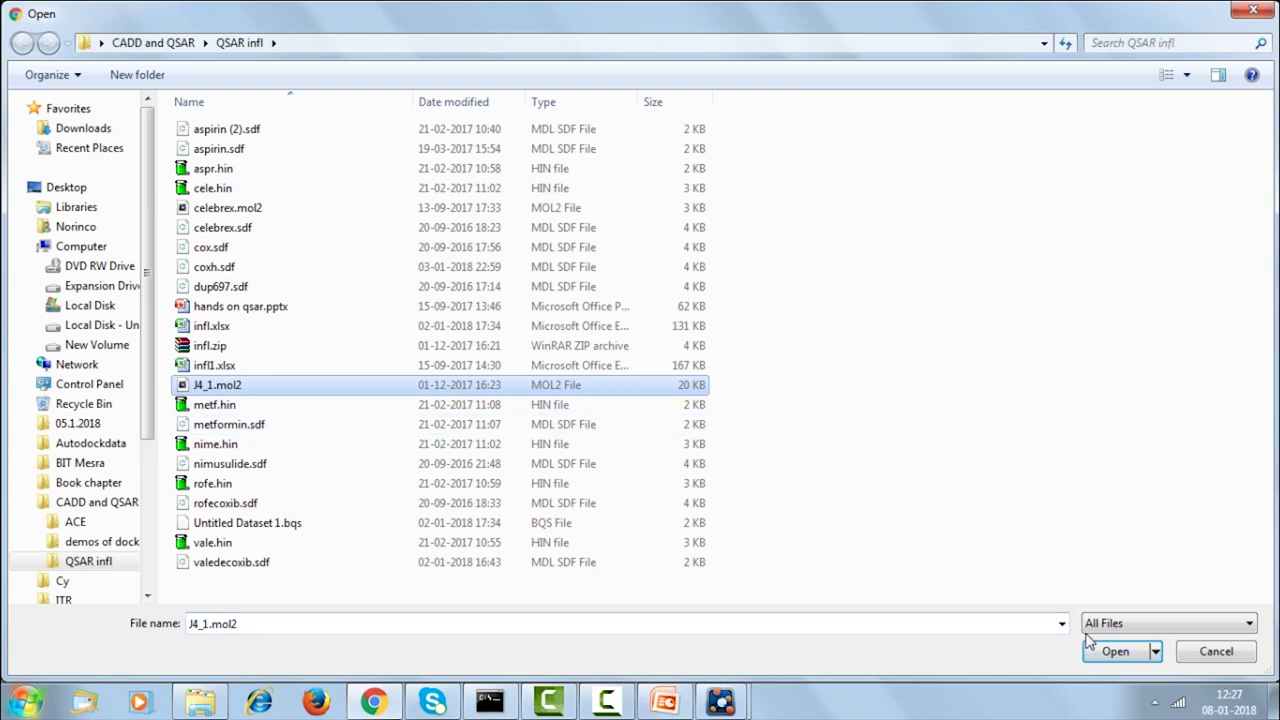
pyautogui.click(1112, 651)
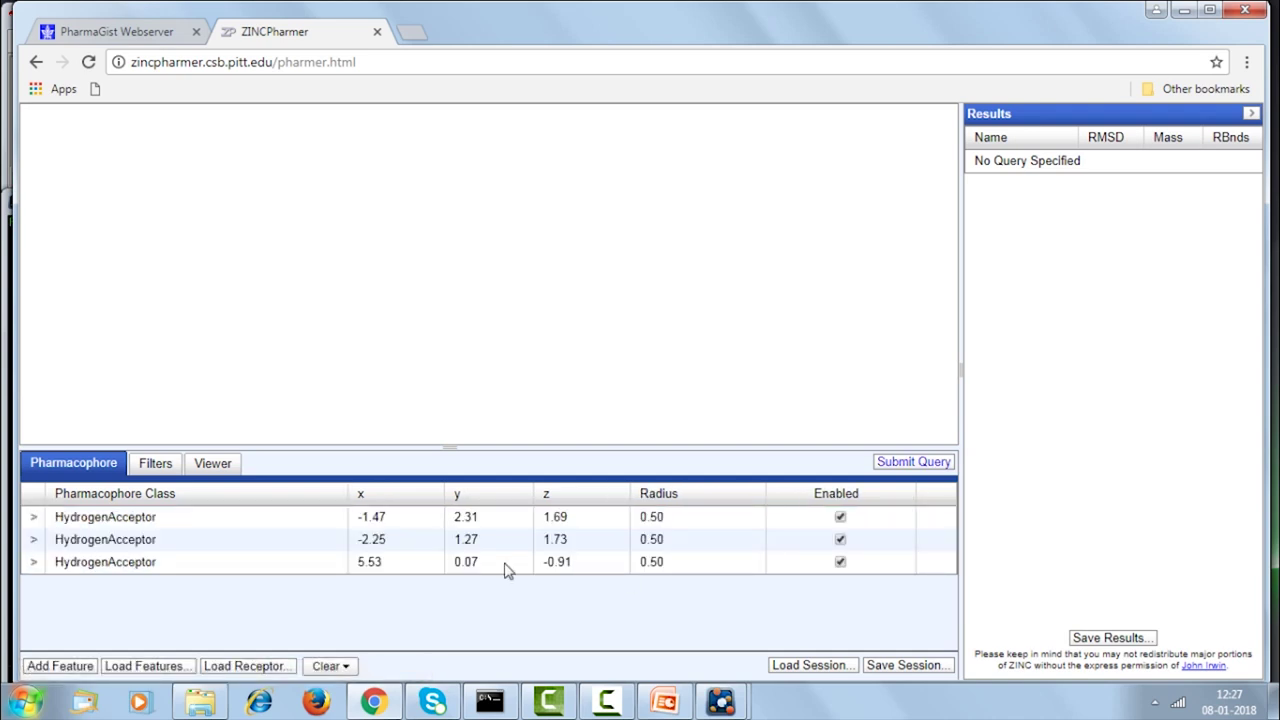
# Step: Examine the second and third HydrogenAcceptor features and their locations on the overlaid molecules in the 3D view
pyautogui.click(129, 539)
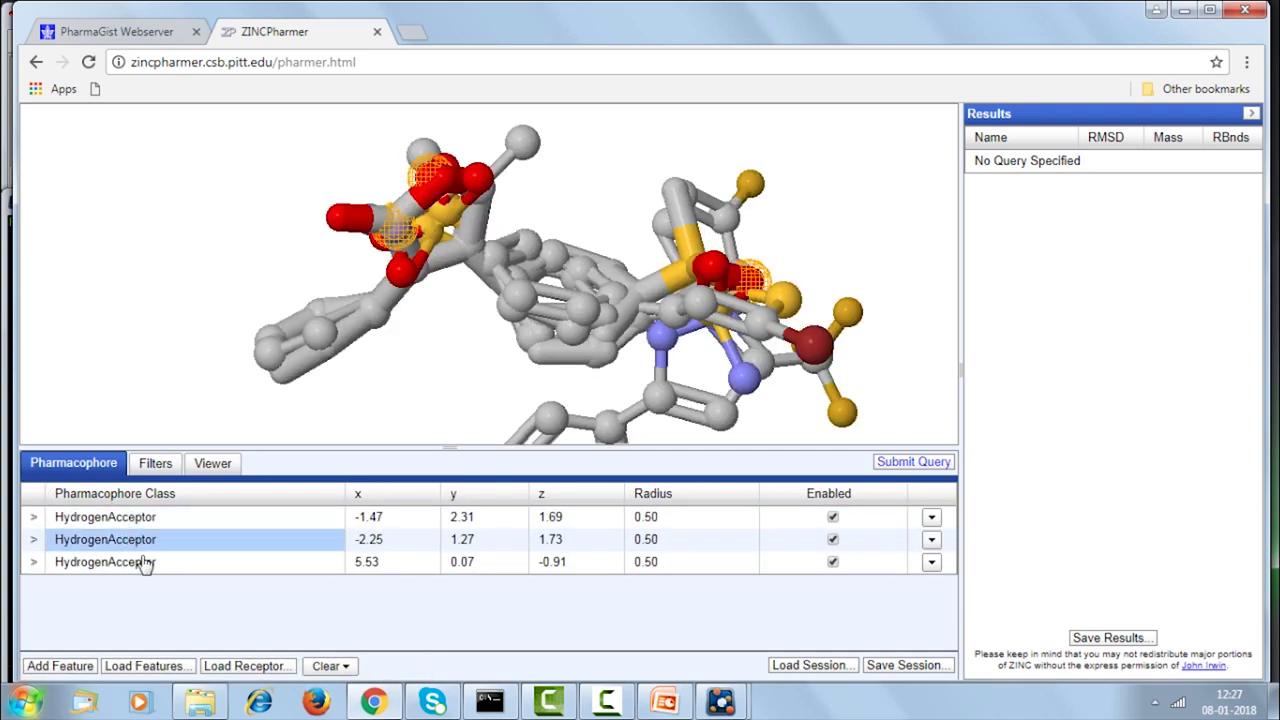
pyautogui.click(145, 563)
pyautogui.moveTo(146, 200); pyautogui.dragTo(177, 214)
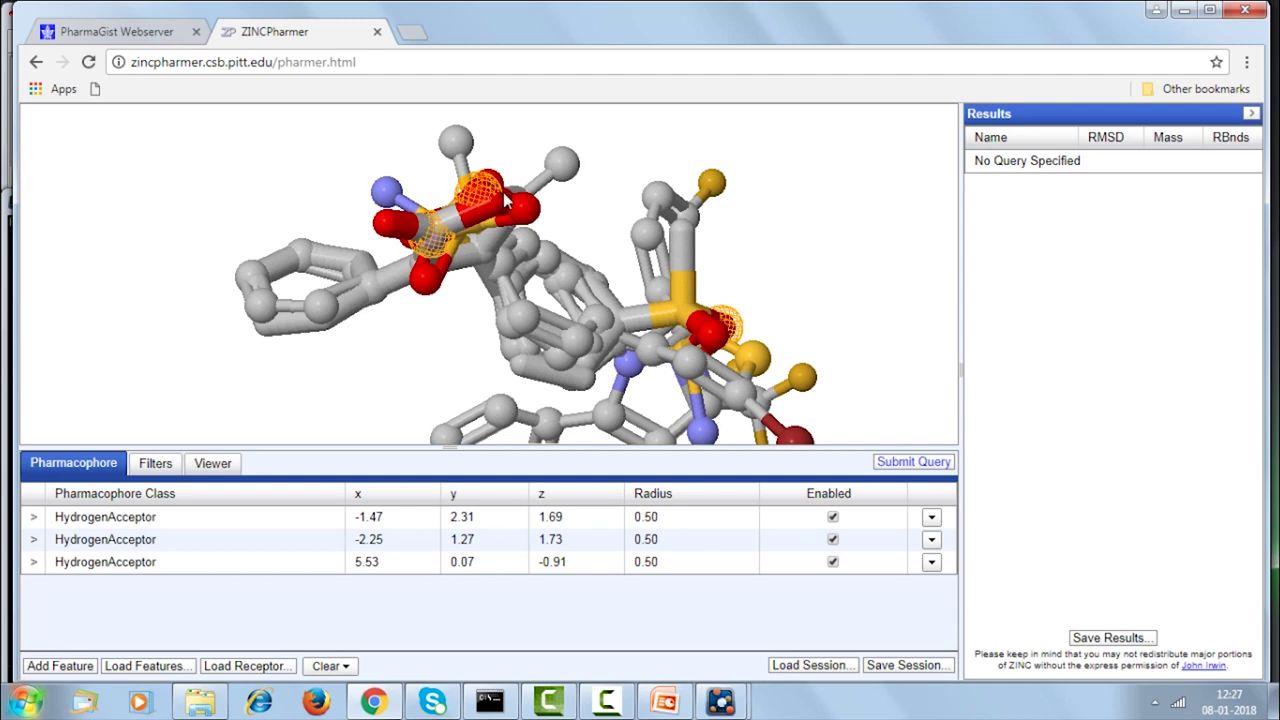
pyautogui.moveTo(506, 200)
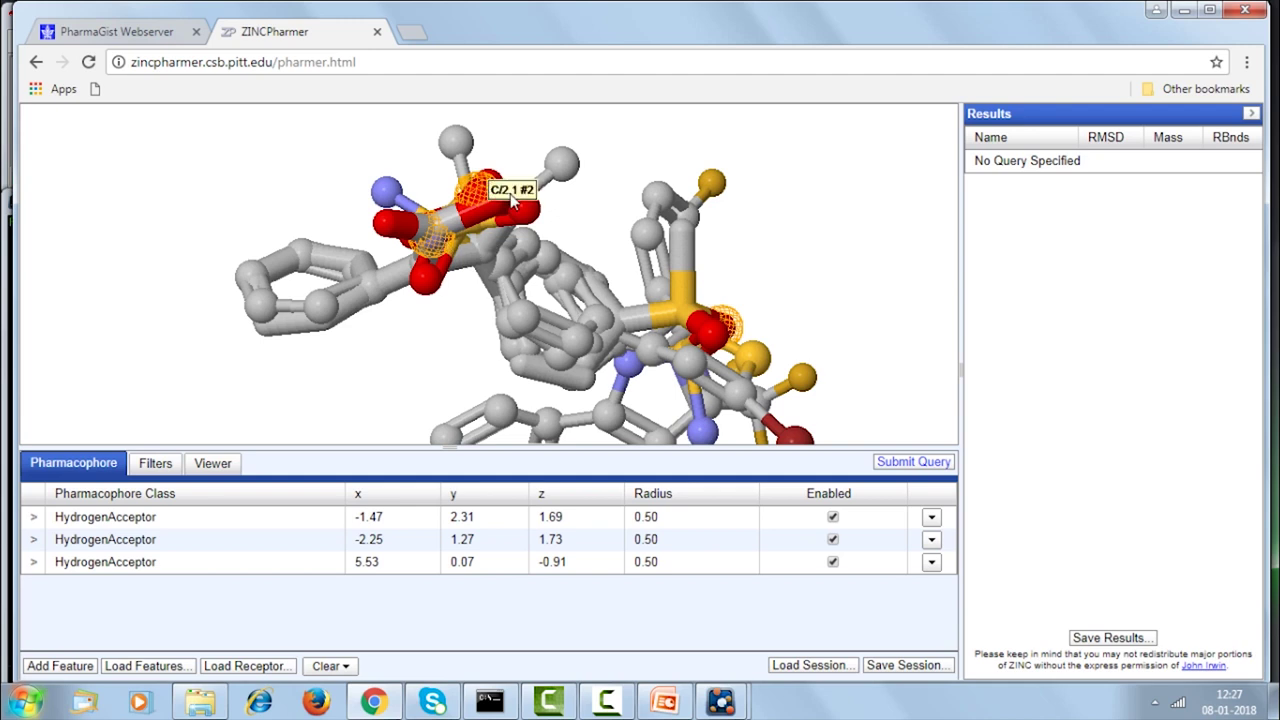
pyautogui.moveTo(265, 202); pyautogui.dragTo(360, 212)
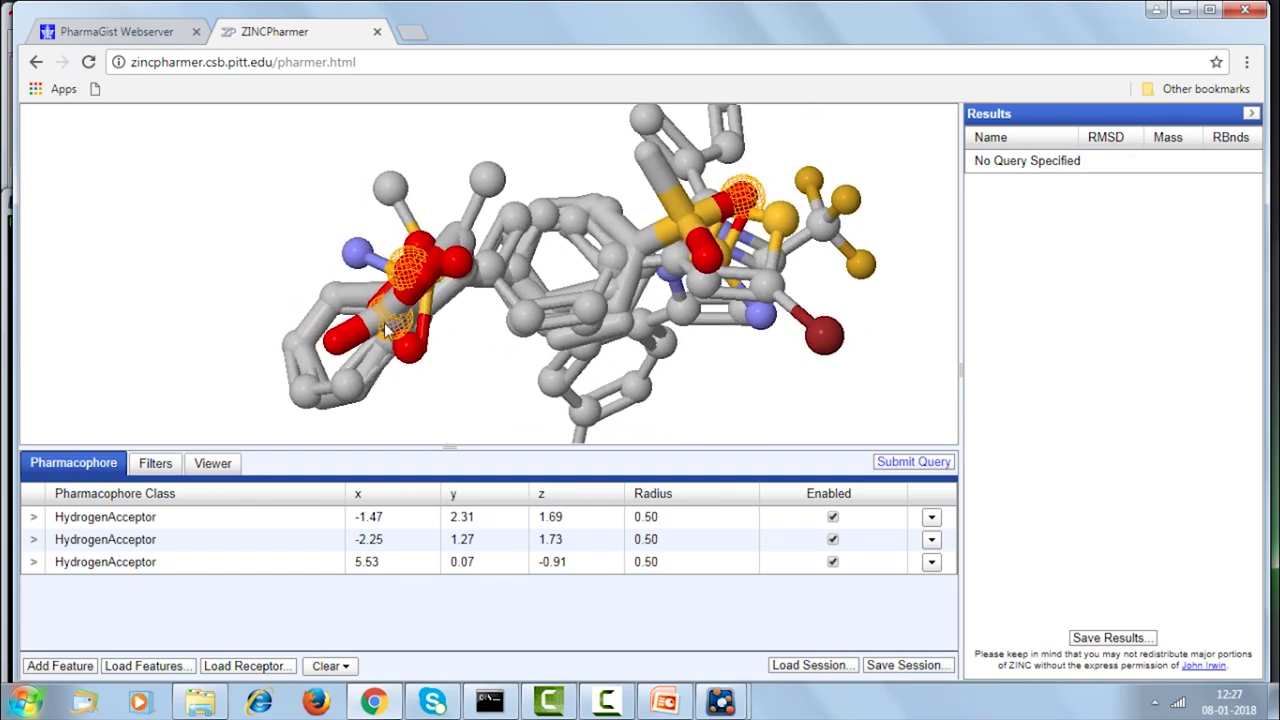
# Step: Switch to PowerPoint and go back to slide 10 to review the distances between the acceptor points
pyautogui.click(664, 702)
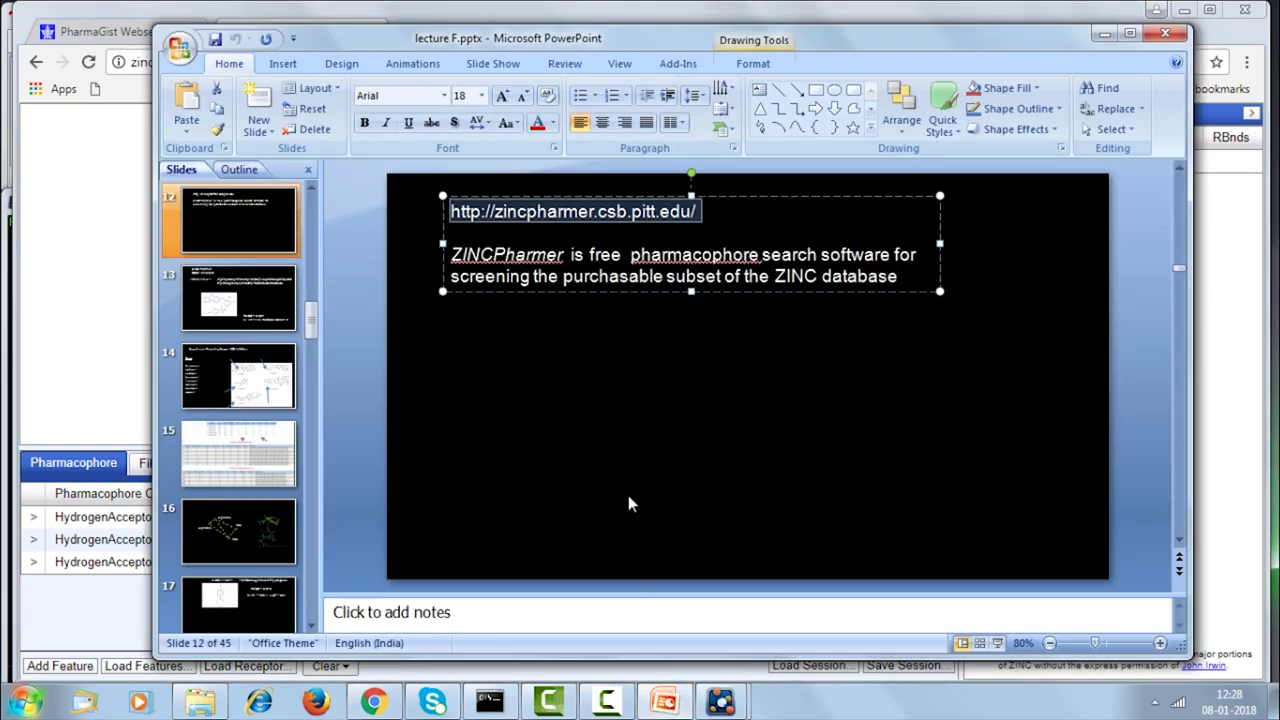
pyautogui.press('Left')
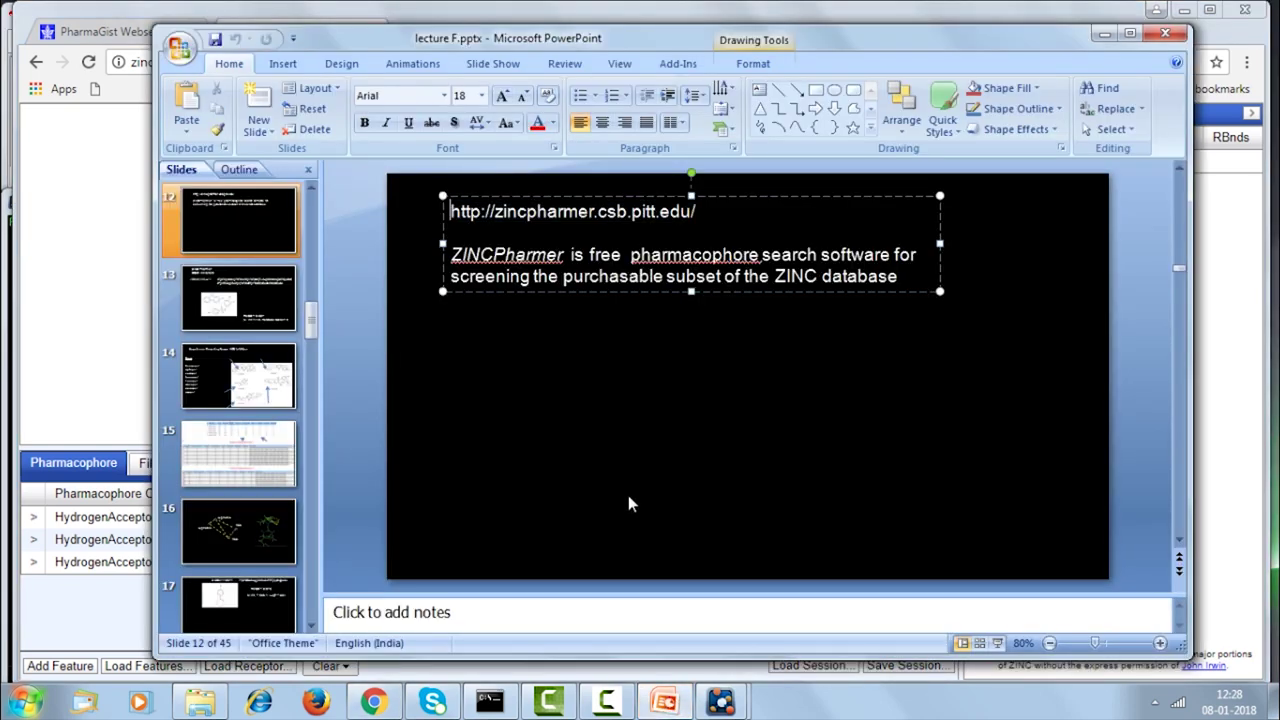
pyautogui.scroll(1, 628, 495)
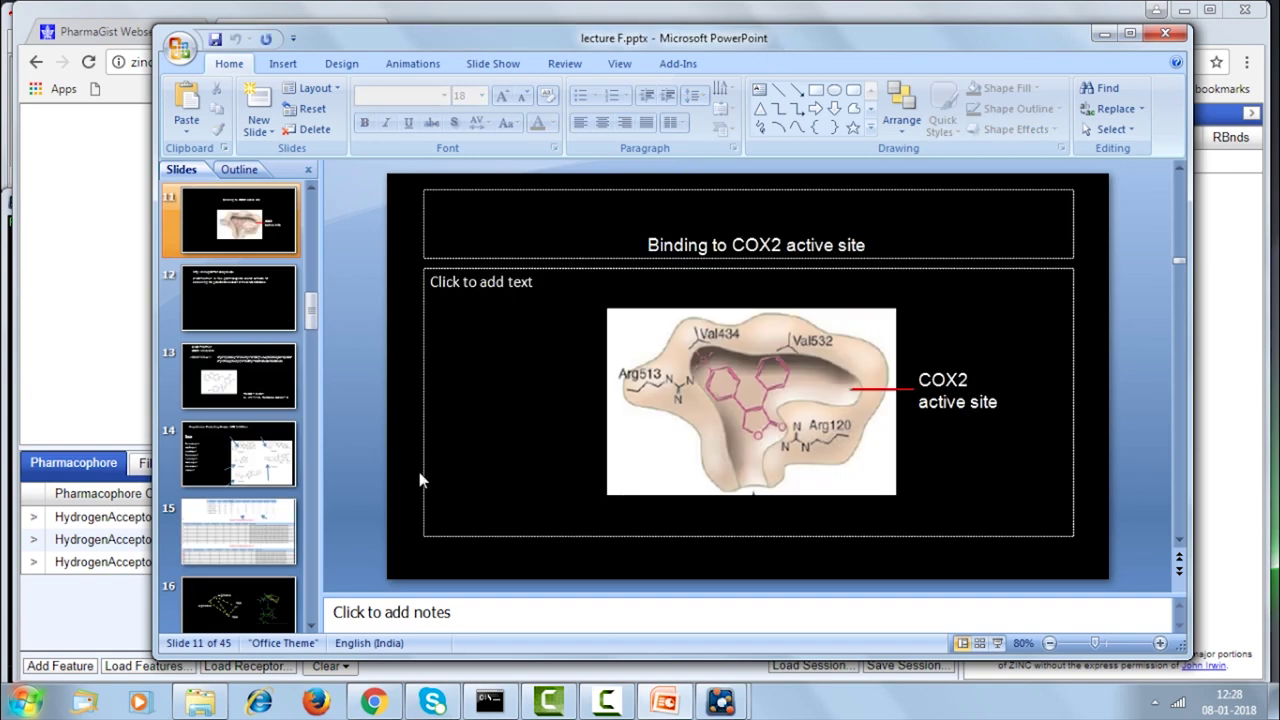
pyautogui.scroll(1, 418, 481)
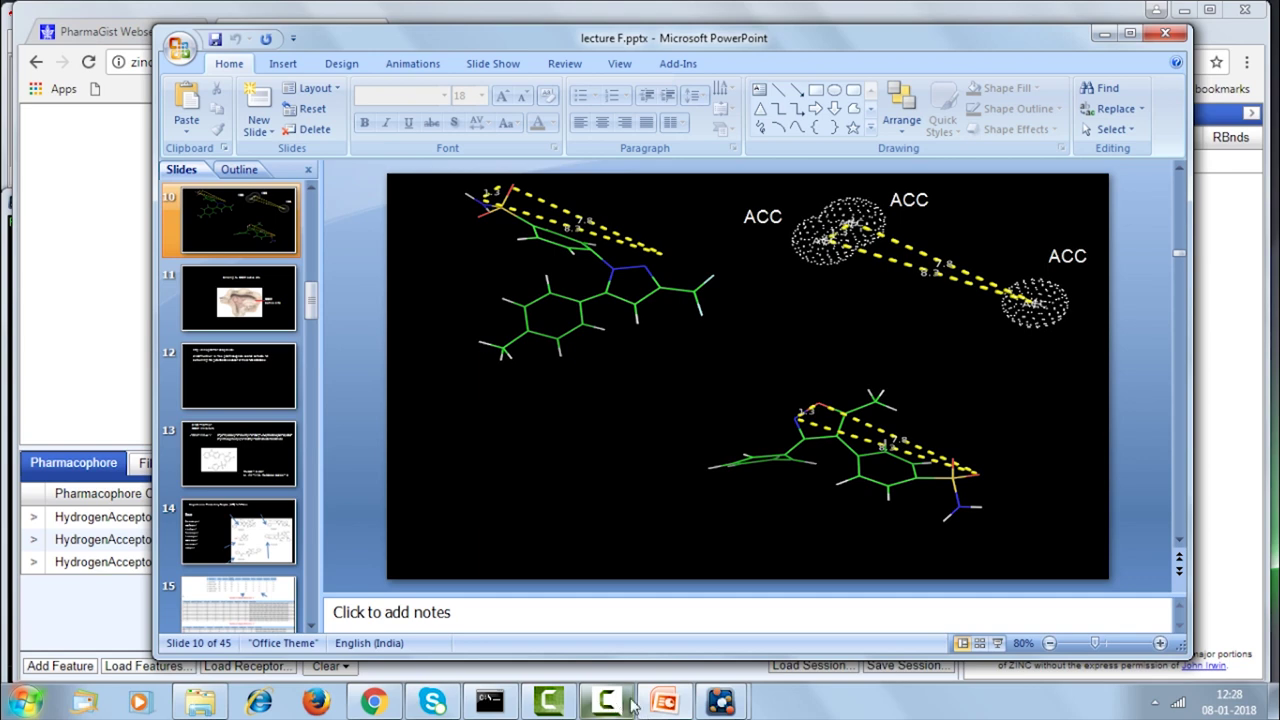
# Step: Return to ZINCPharmer in Chrome and examine the acceptor features on the aligned molecules from different angles
pyautogui.click(396, 707)
pyautogui.moveTo(253, 152); pyautogui.dragTo(408, 196)
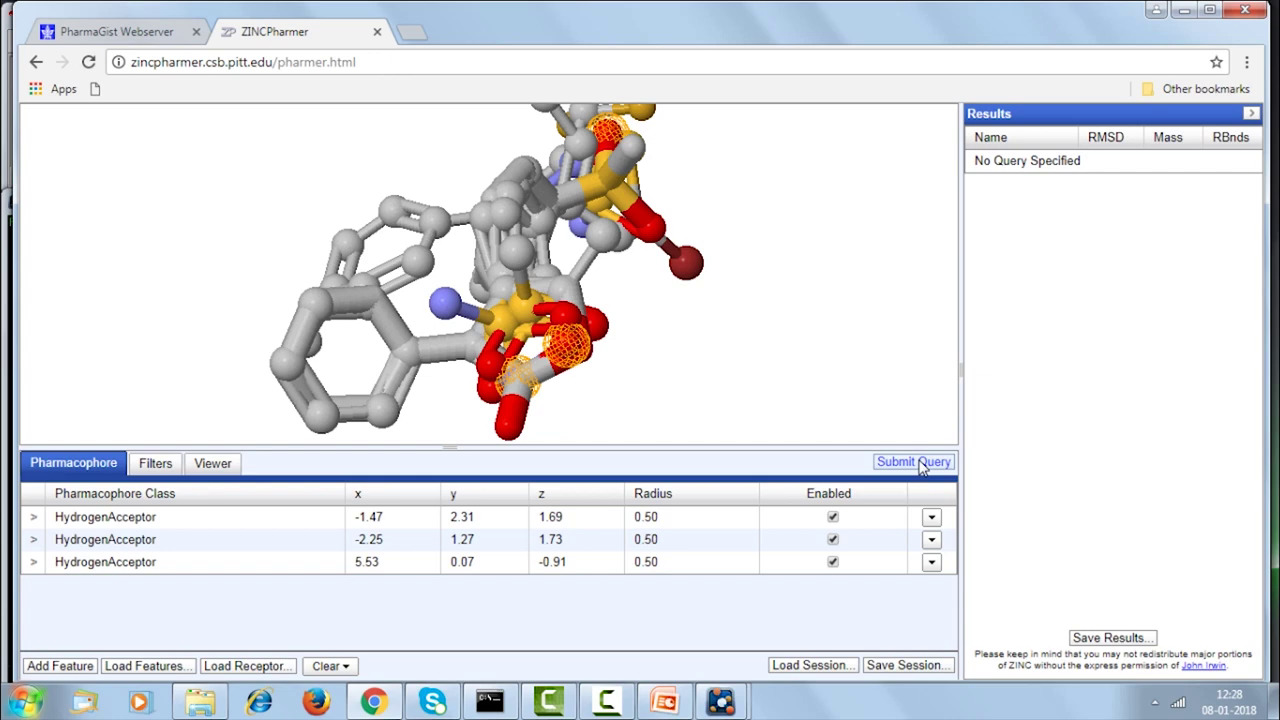
pyautogui.moveTo(737, 301); pyautogui.dragTo(520, 245)
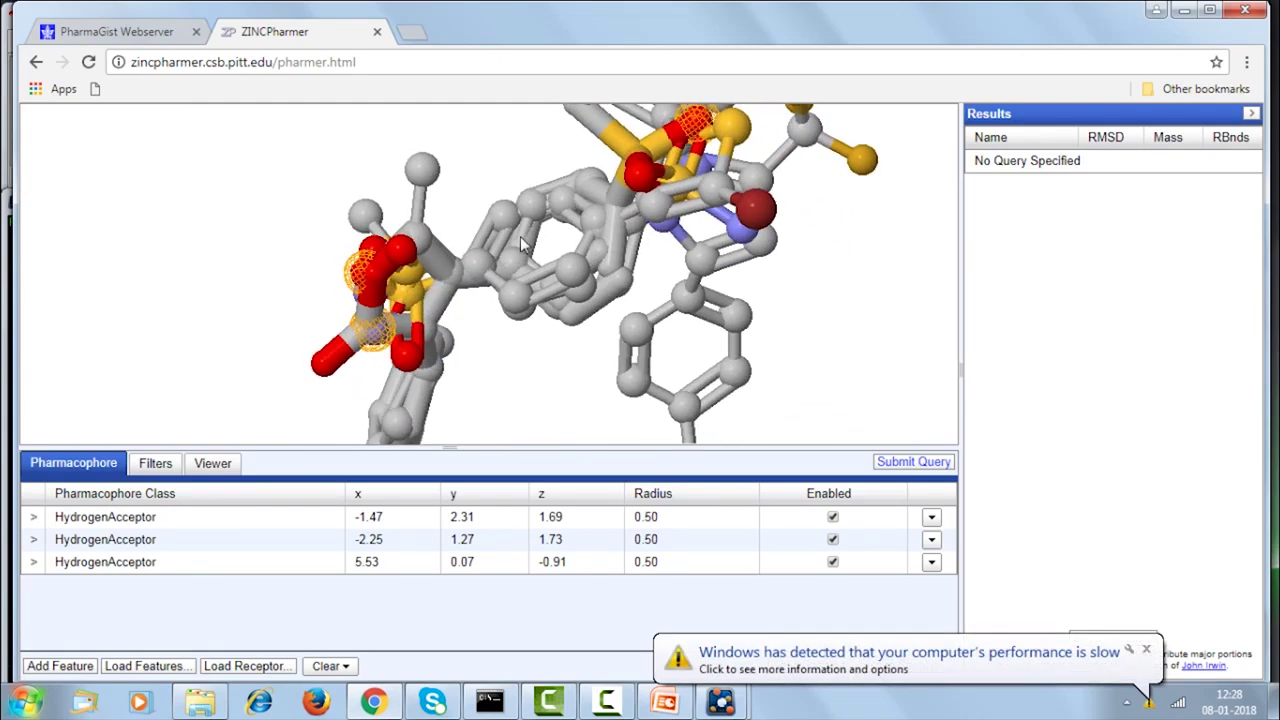
pyautogui.rightClick(575, 246)
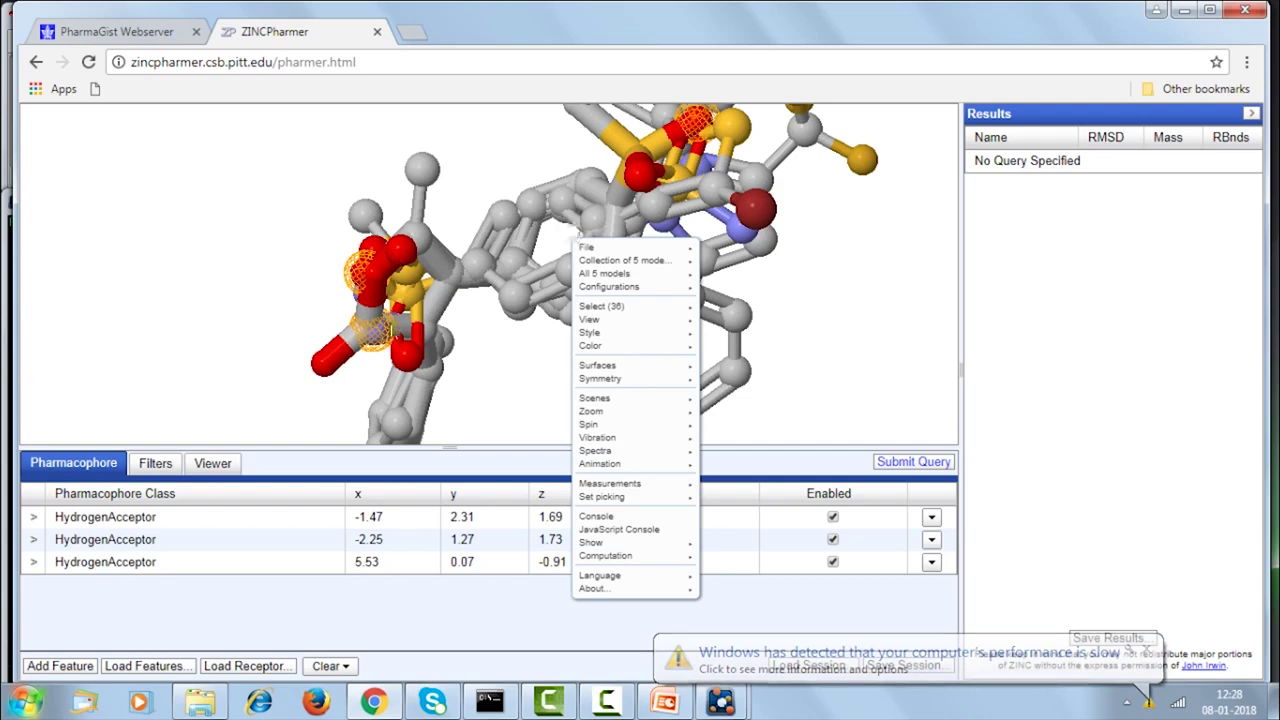
pyautogui.click(837, 306)
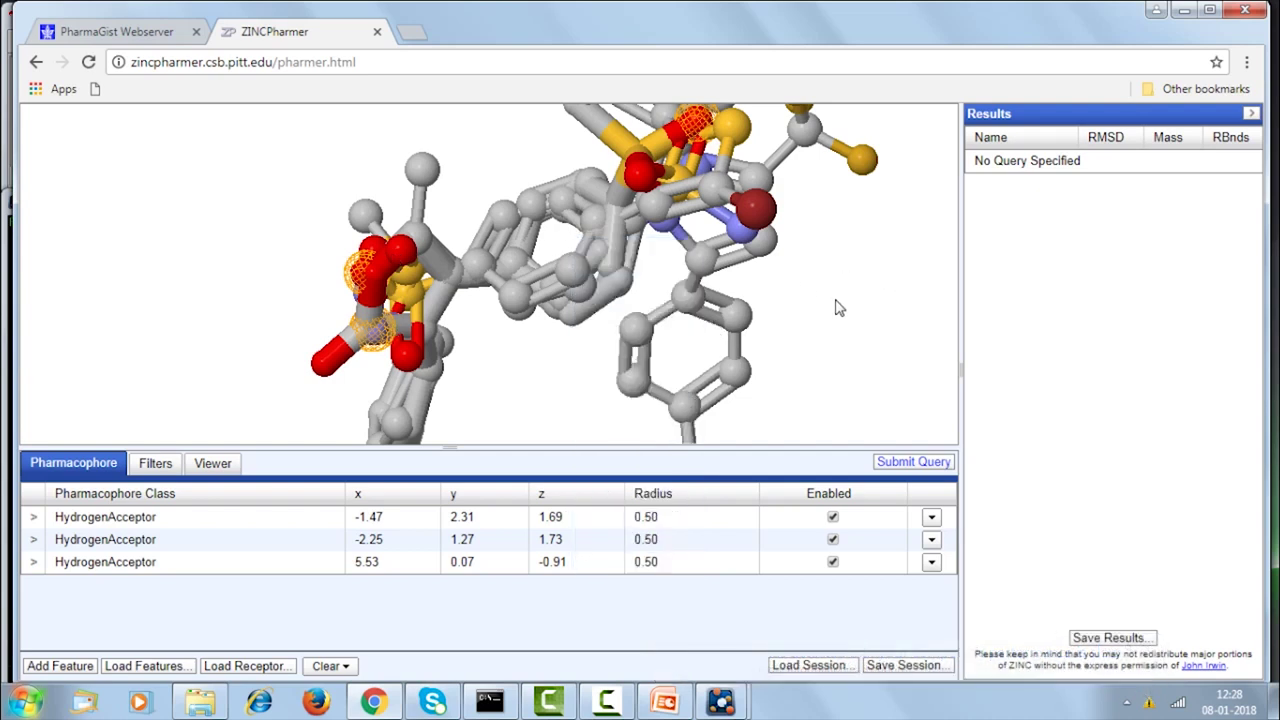
pyautogui.rightClick(835, 308)
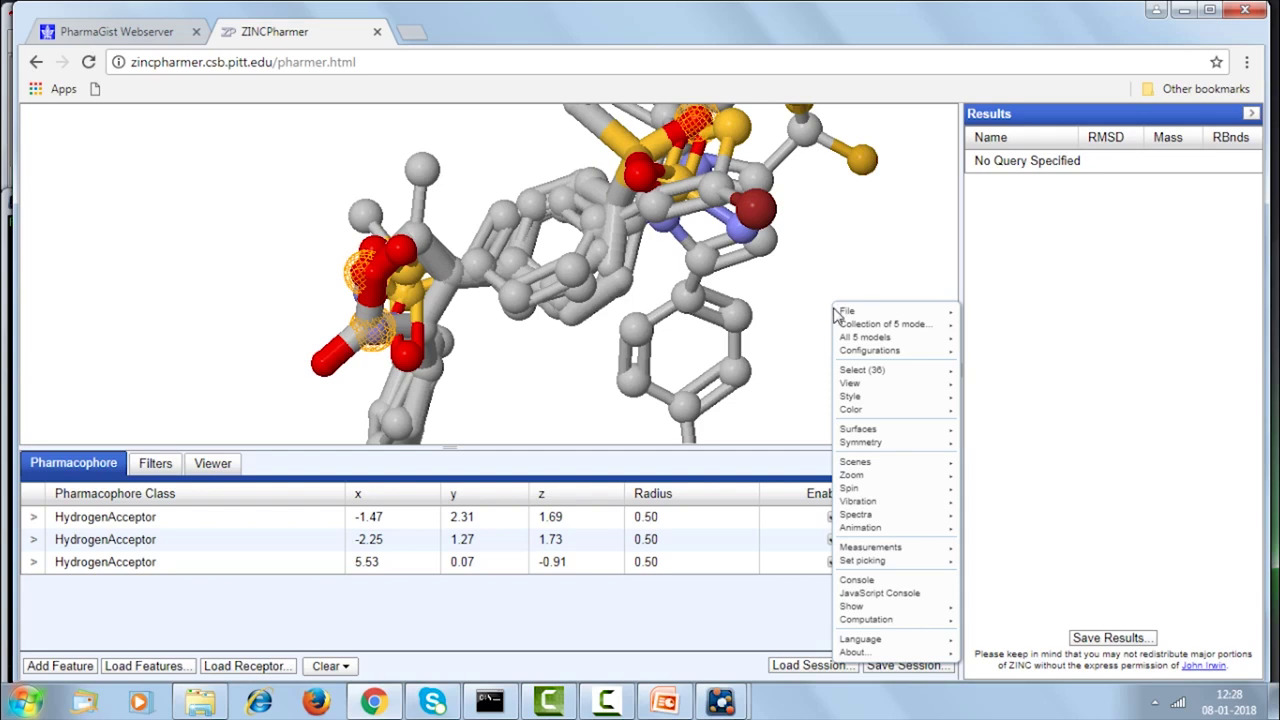
pyautogui.click(852, 278)
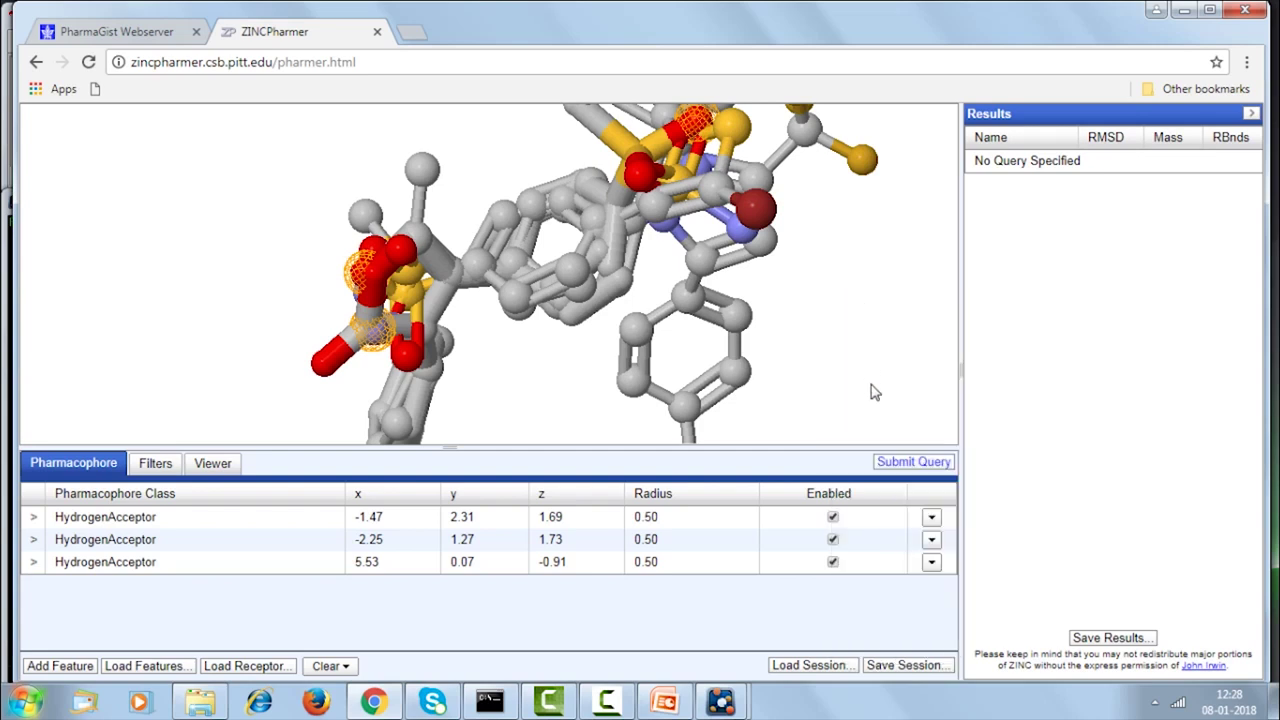
# Step: Submit the three-acceptor pharmacophore query and sort the ZINC hits by ascending RMSD
pyautogui.click(910, 461)
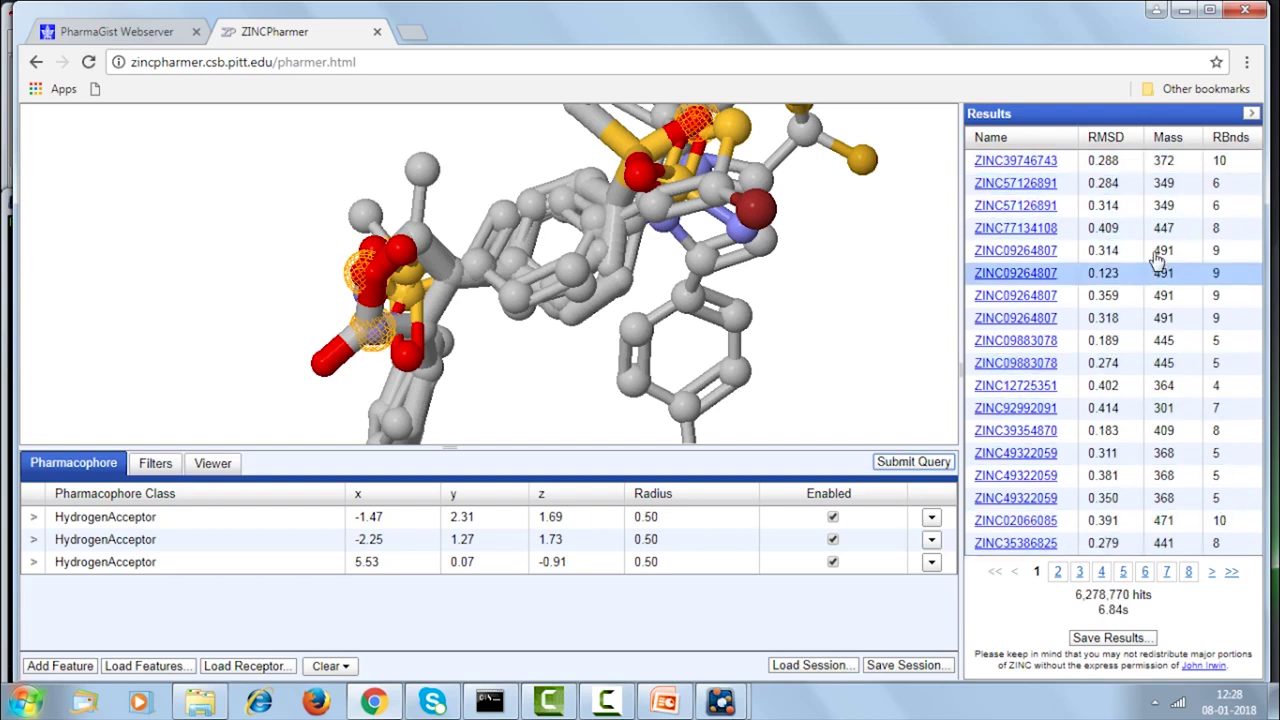
pyautogui.click(1112, 140)
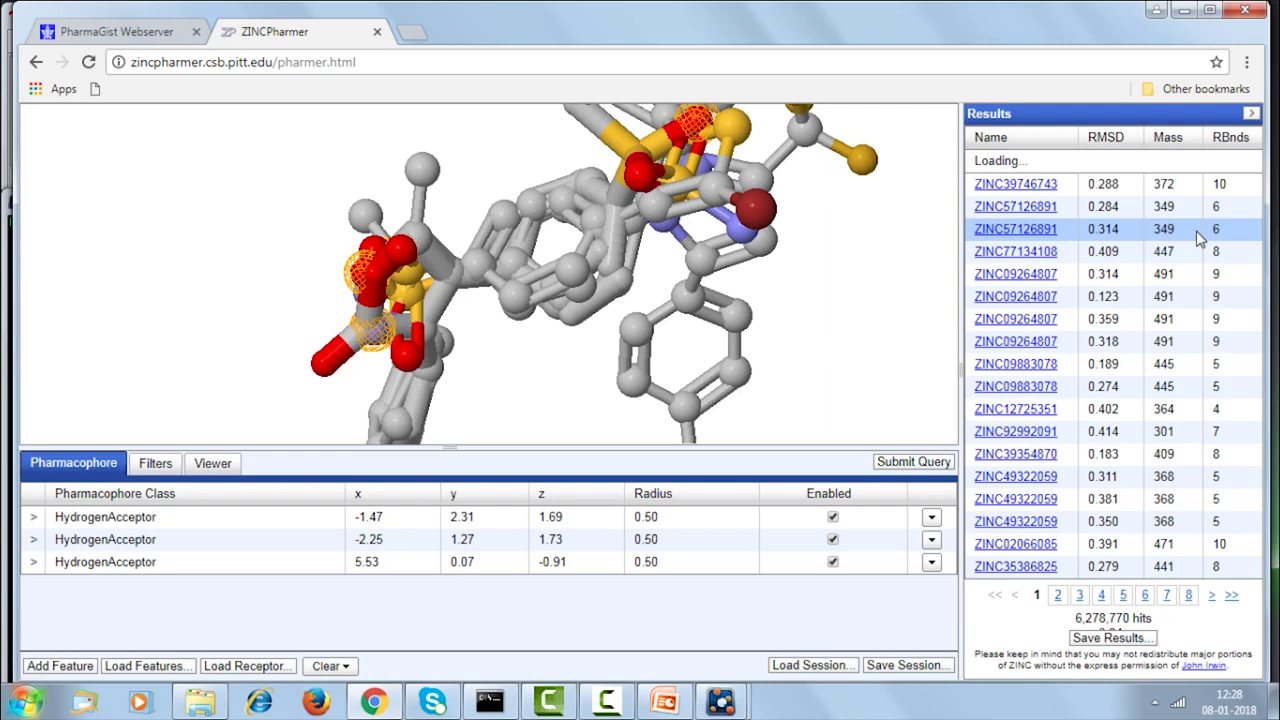
pyautogui.click(1106, 137)
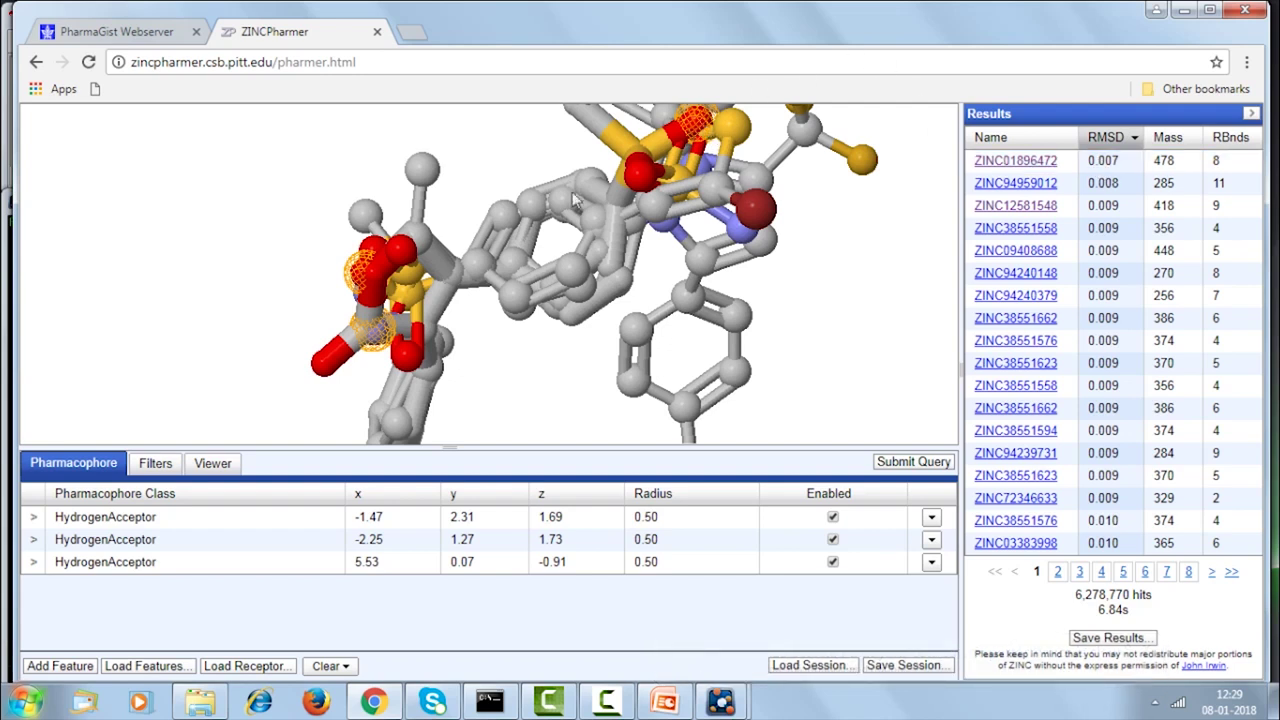
# Step: Review the acceptor distances on the PowerPoint slide and in the PyMOL Viewer, and return to the ZINCPharmer results in Chrome
pyautogui.click(663, 702)
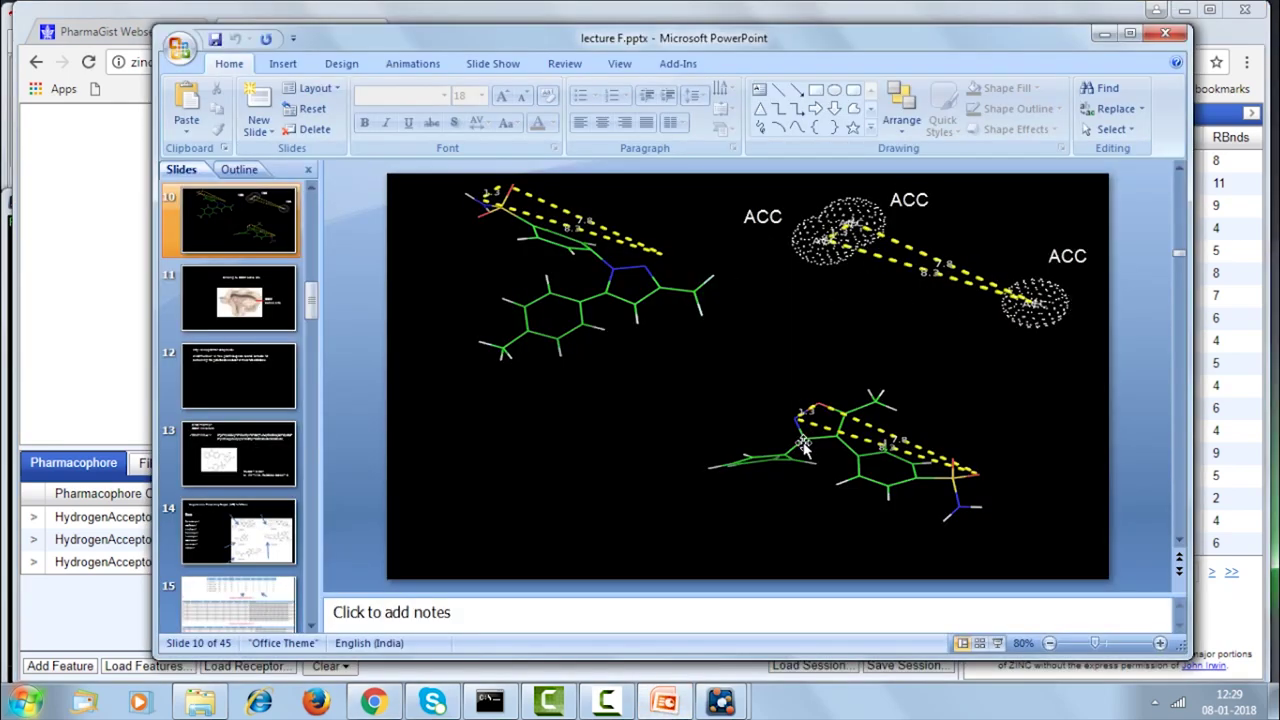
pyautogui.moveTo(720, 701)
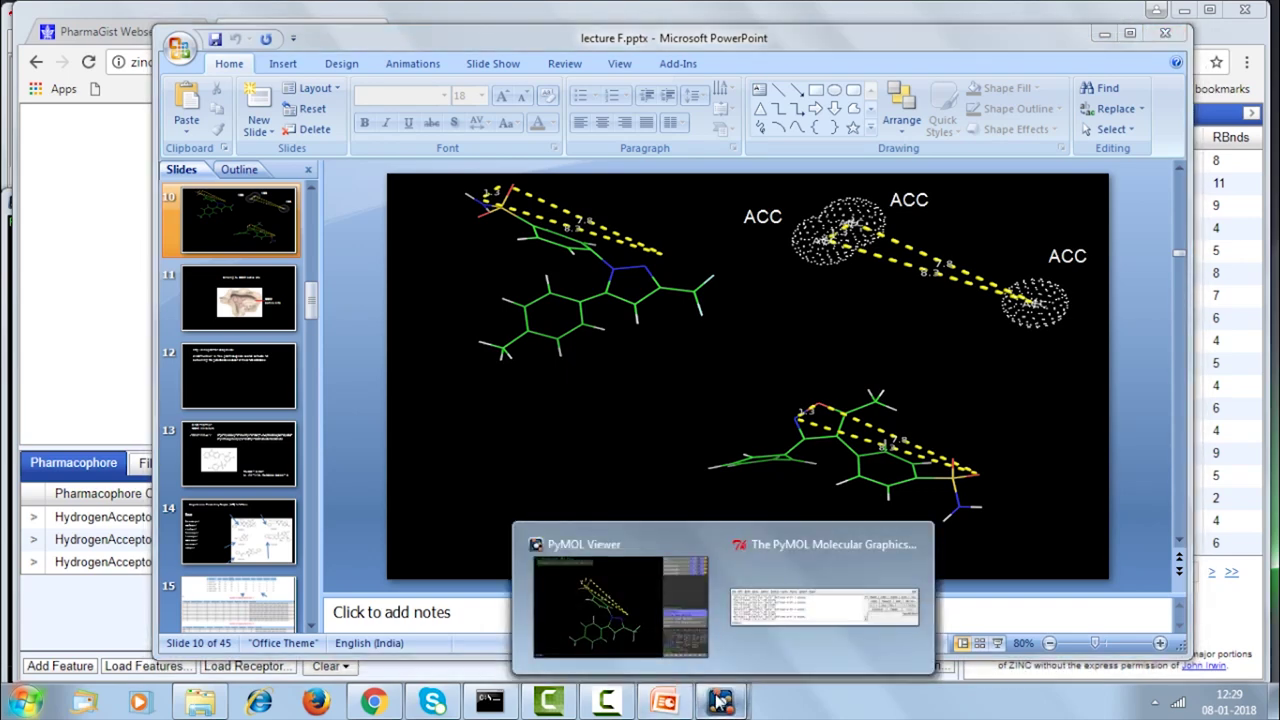
pyautogui.click(621, 557)
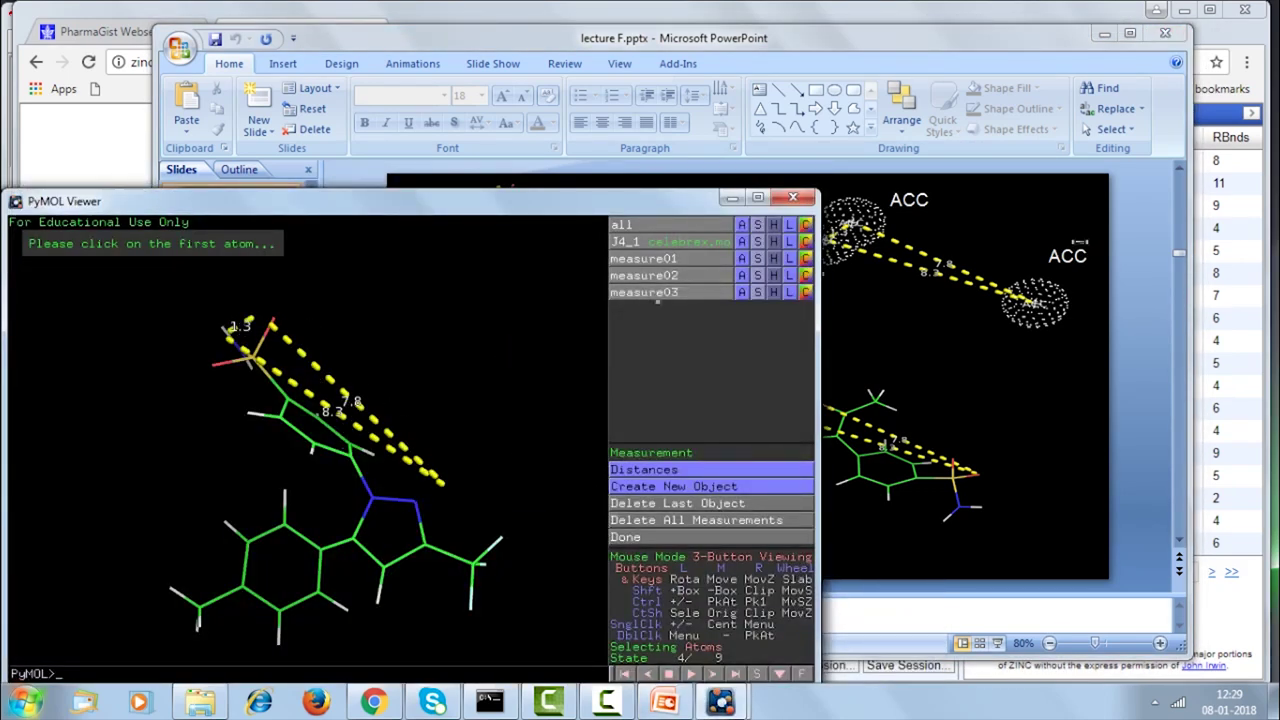
pyautogui.click(1101, 15)
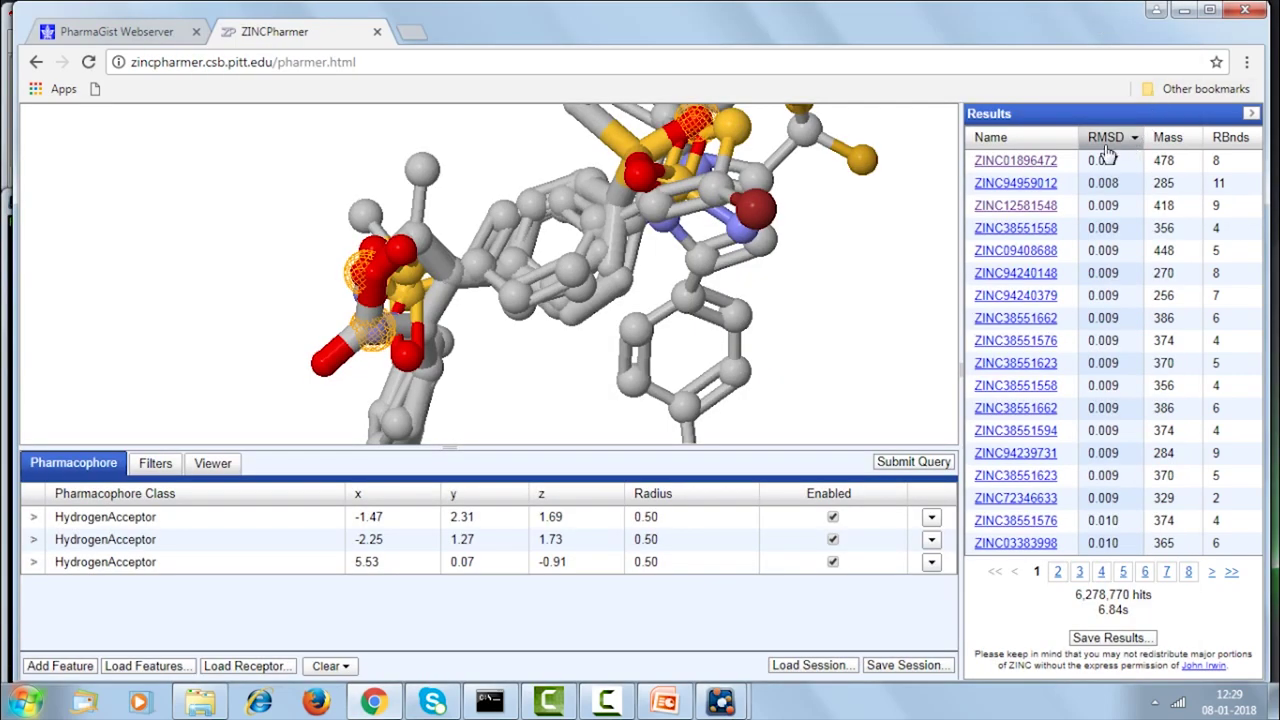
# Step: View the ZINC database entries of hits ZINC01896472 and ZINC12581548, returning to the ZINCPharmer results after each
pyautogui.click(1040, 167)
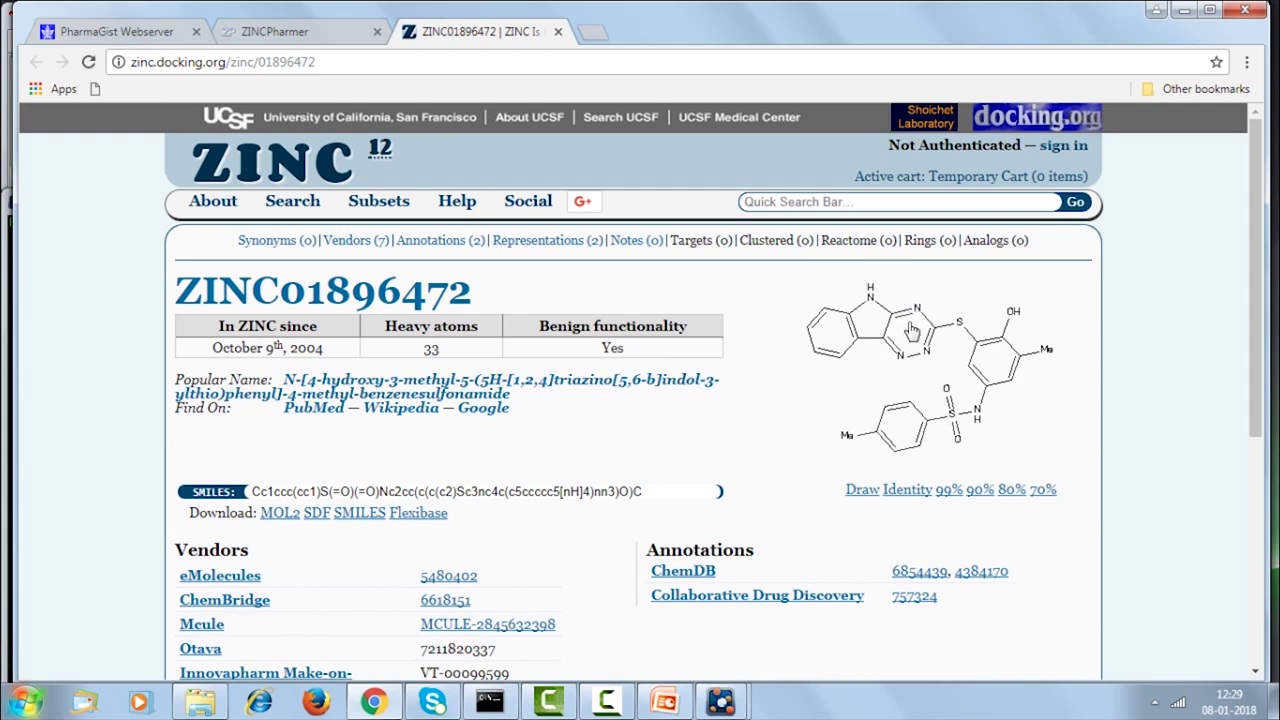
pyautogui.click(305, 30)
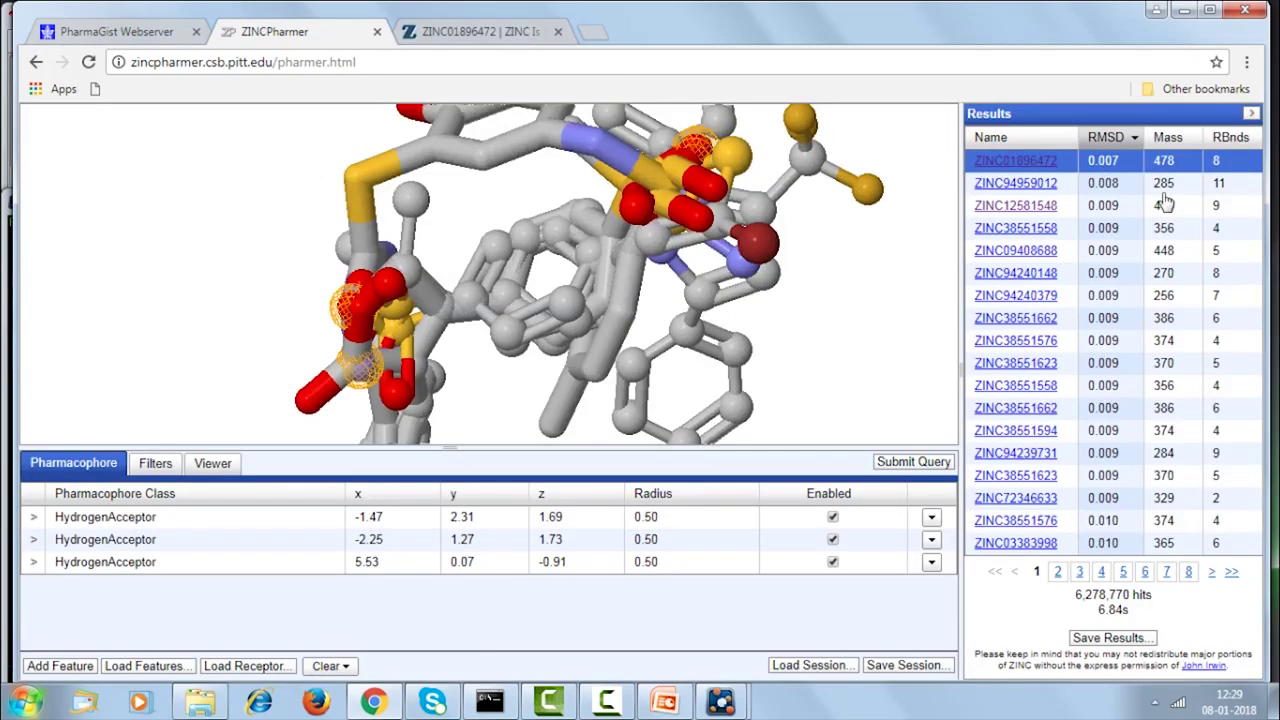
pyautogui.click(1050, 207)
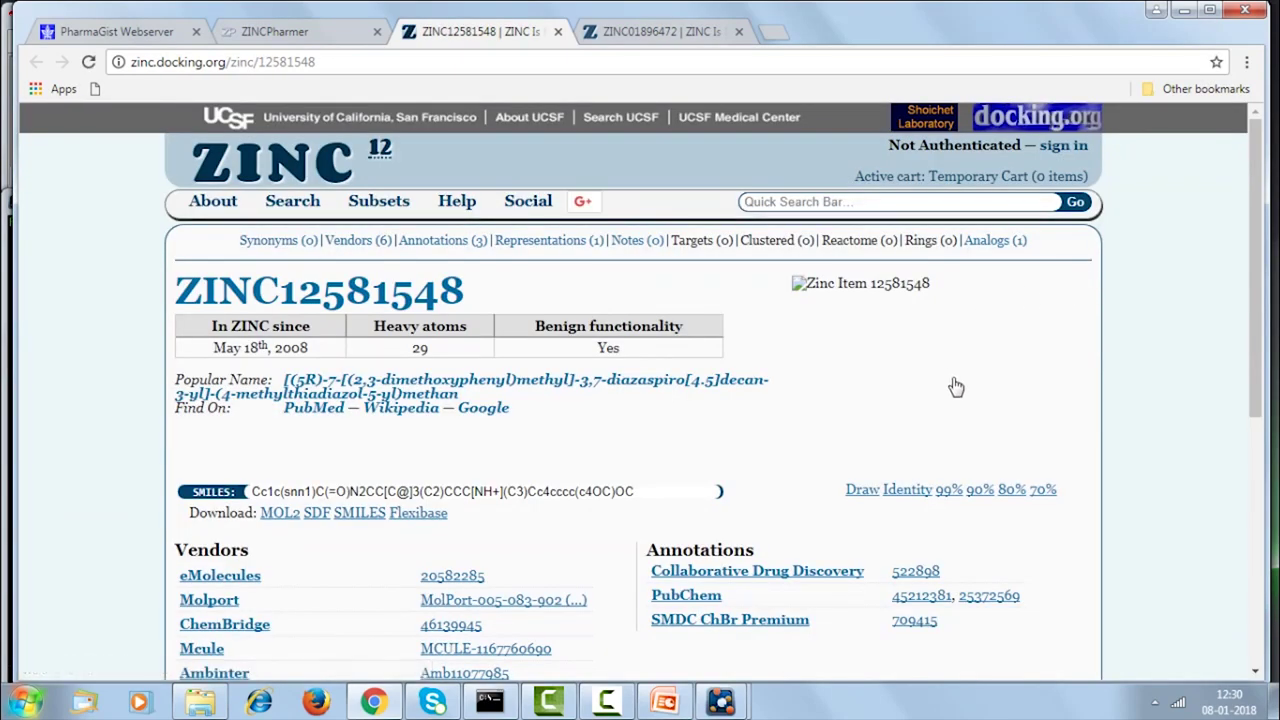
pyautogui.click(290, 32)
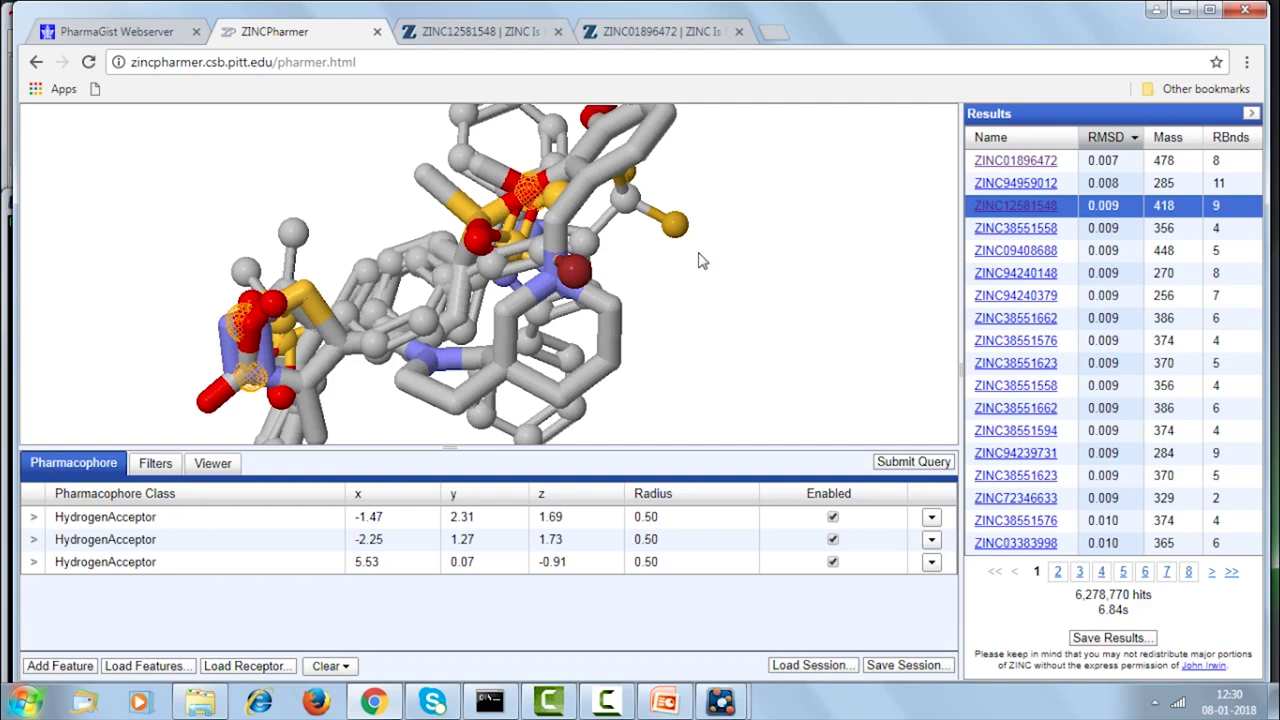
# Step: Check the PharmaGist page, switch to PowerPoint, and present slide 4 on selective COX-2 inhibitors as a full-screen slide show
pyautogui.click(130, 28)
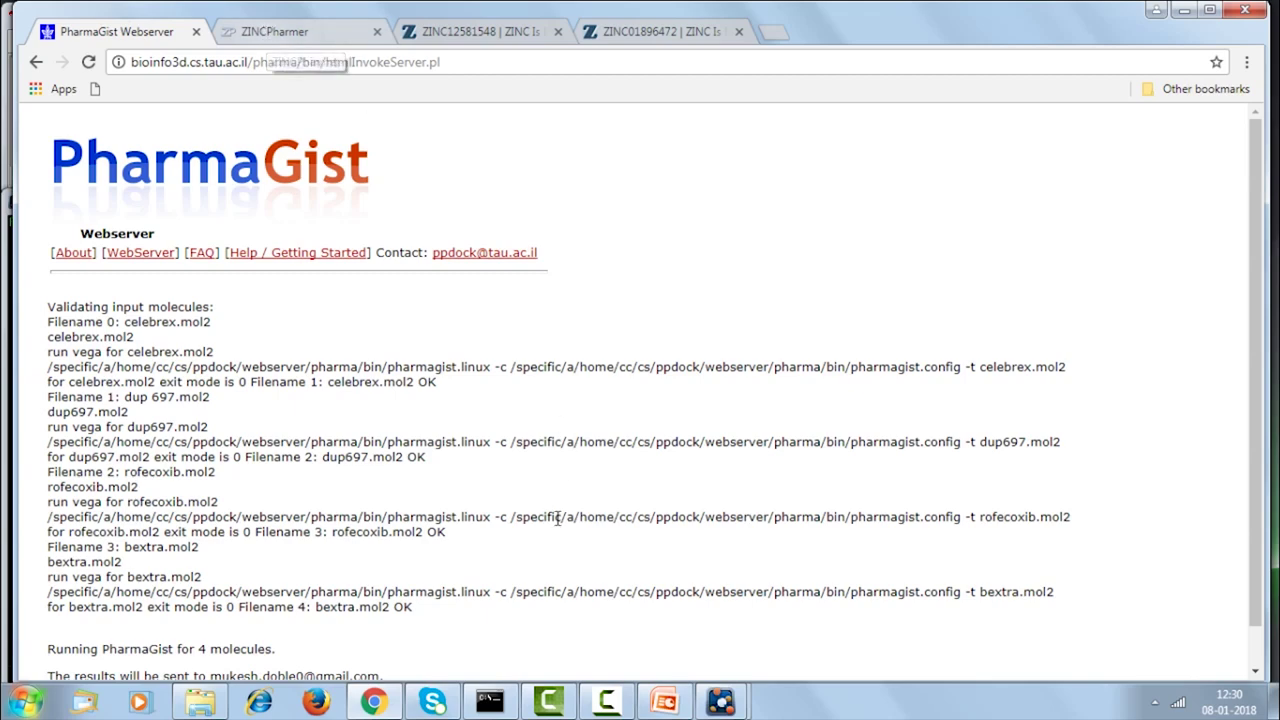
pyautogui.click(668, 703)
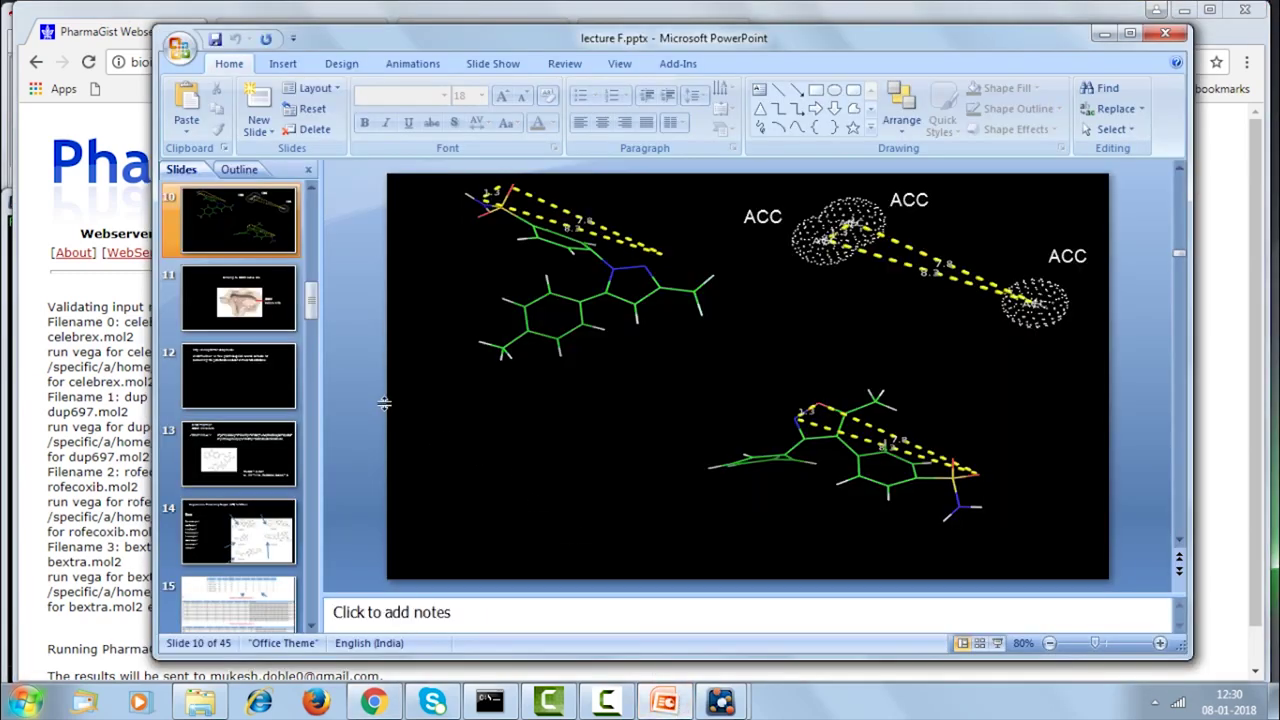
pyautogui.scroll(1, 370, 383)
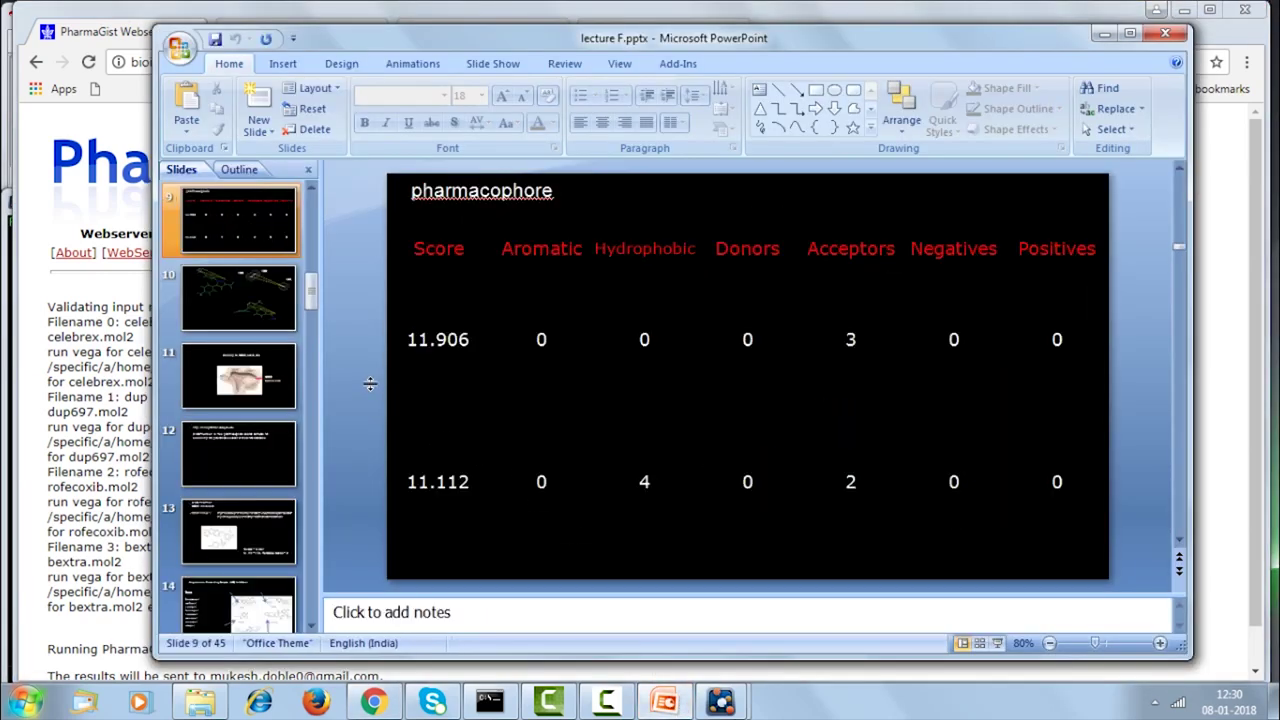
pyautogui.scroll(5, 370, 383)
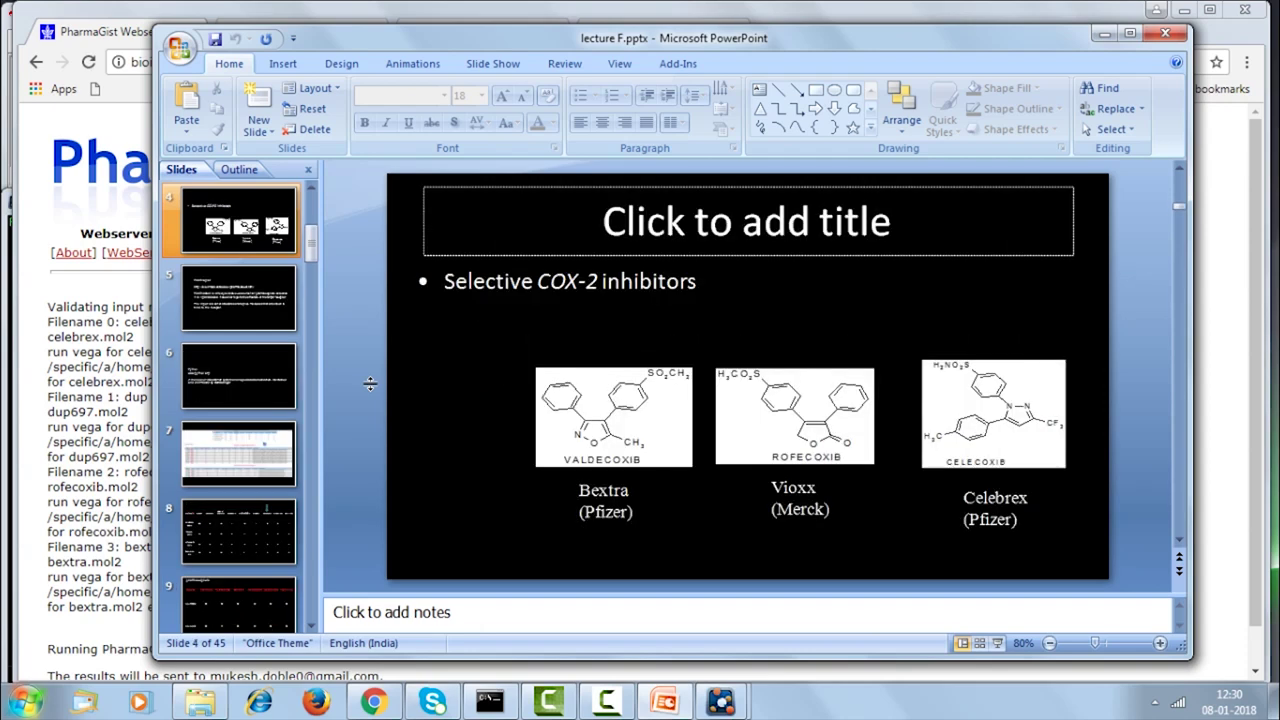
pyautogui.click(998, 643)
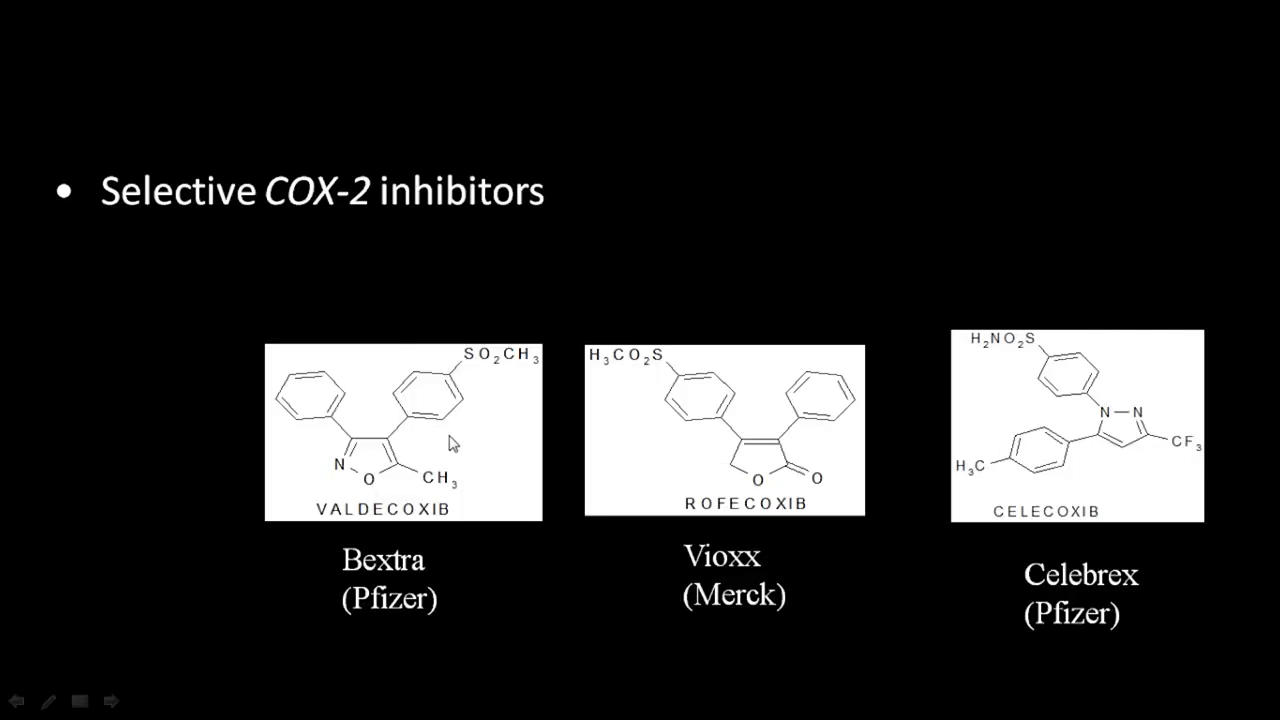